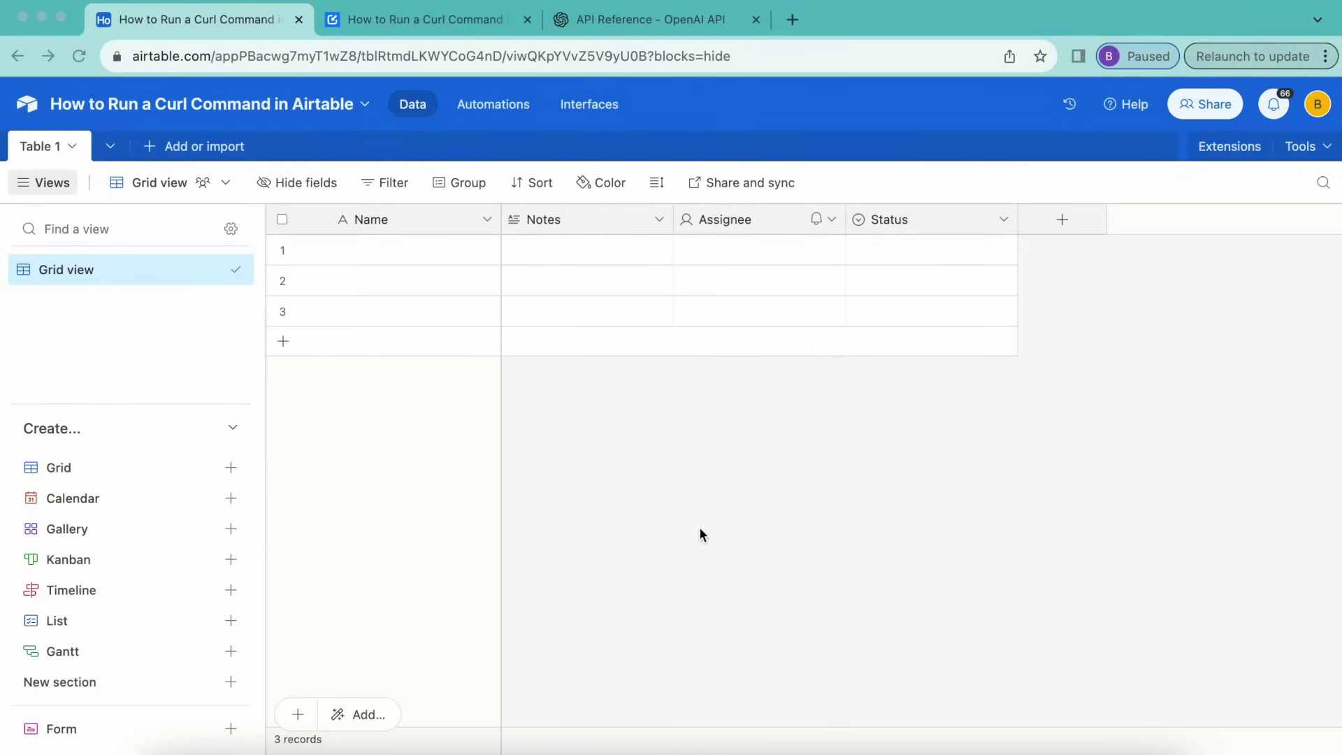
- Read the Data Fetcher article on cURL commands, then view OpenAI's List models API reference
click(306, 385)
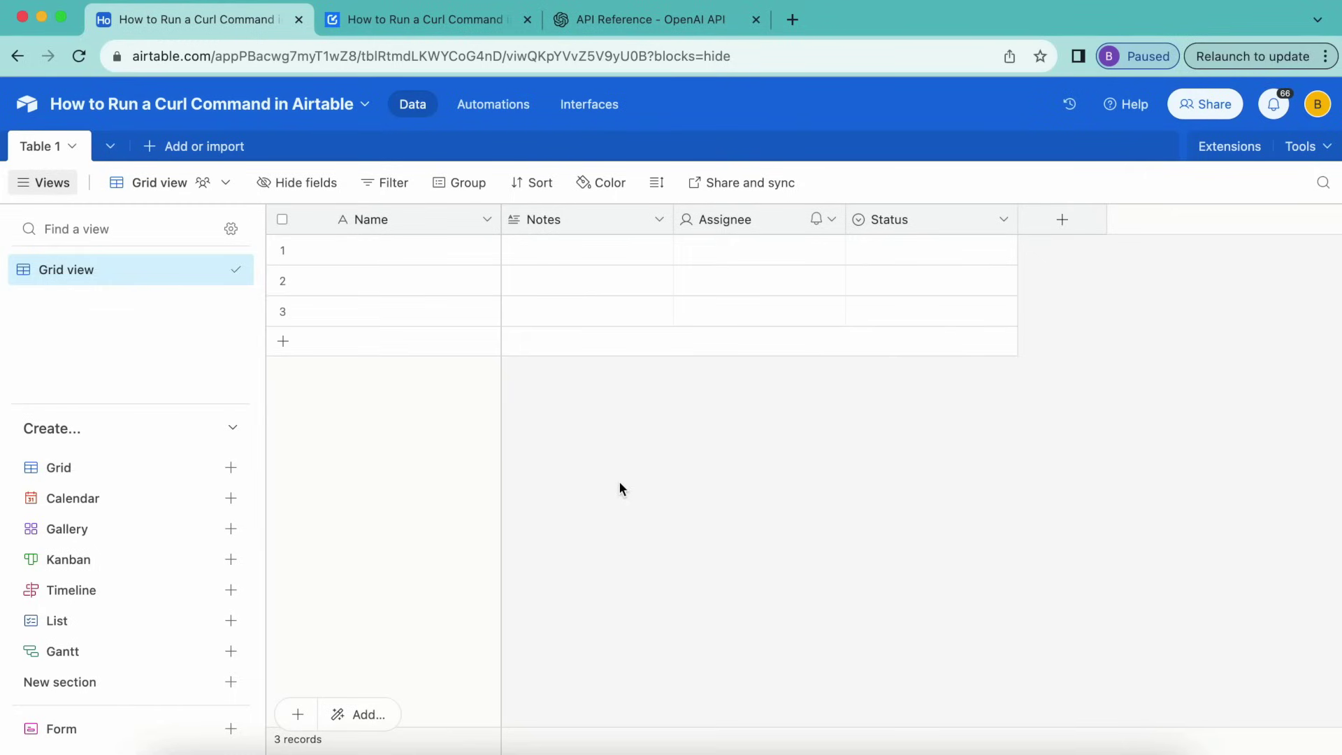
click(438, 12)
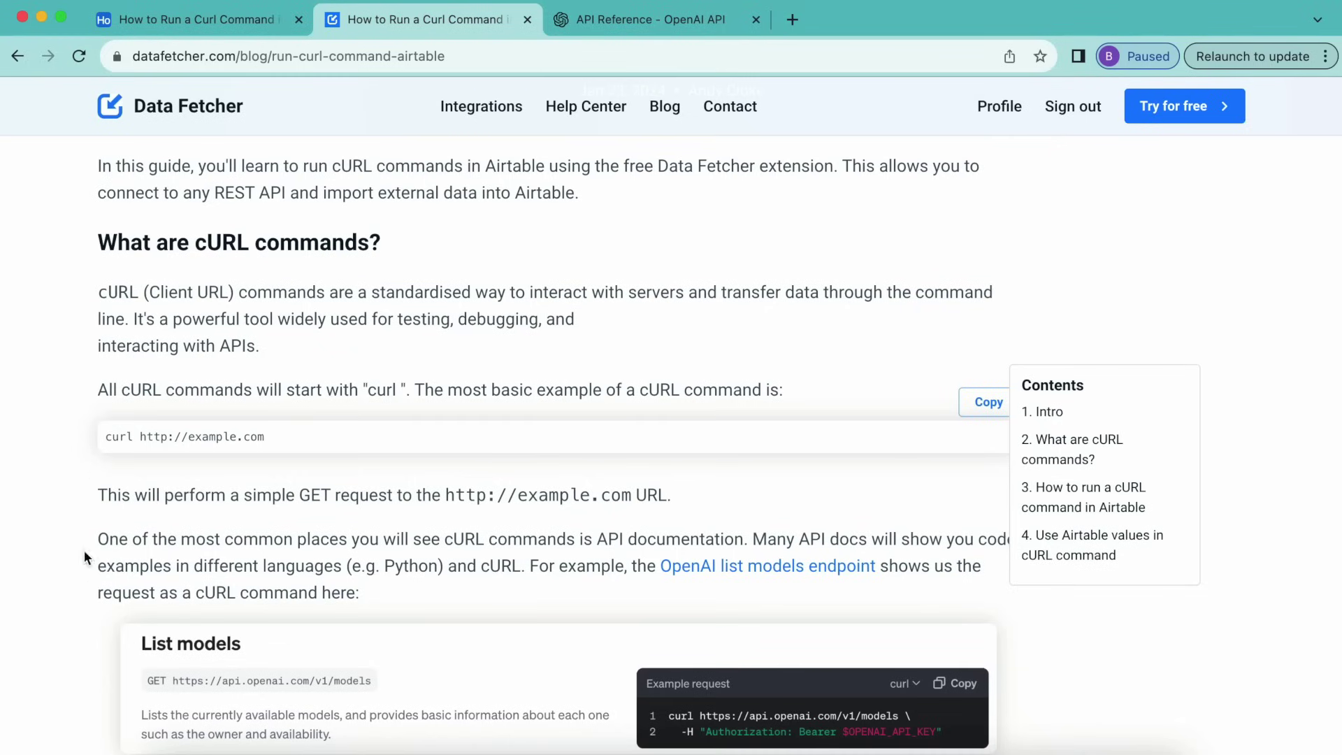
scroll(727, 394, up, 2)
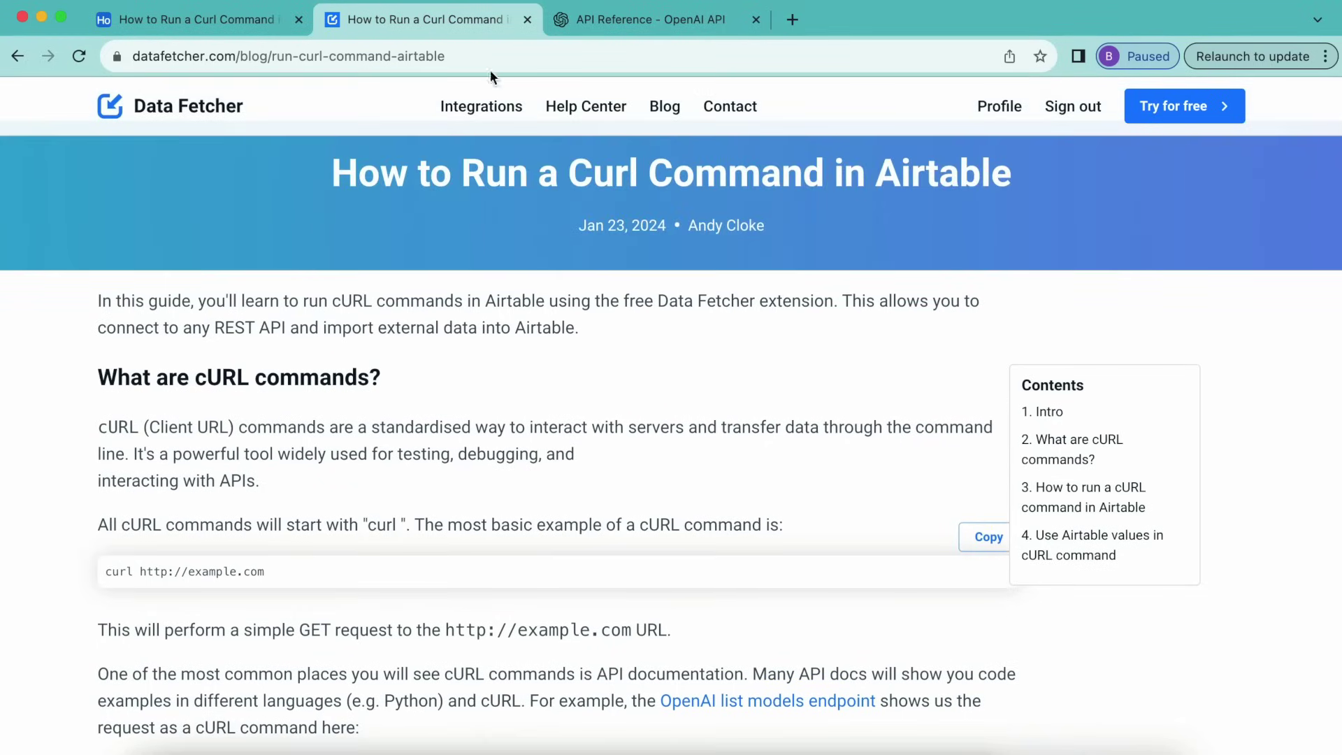
scroll(838, 366, down, 3)
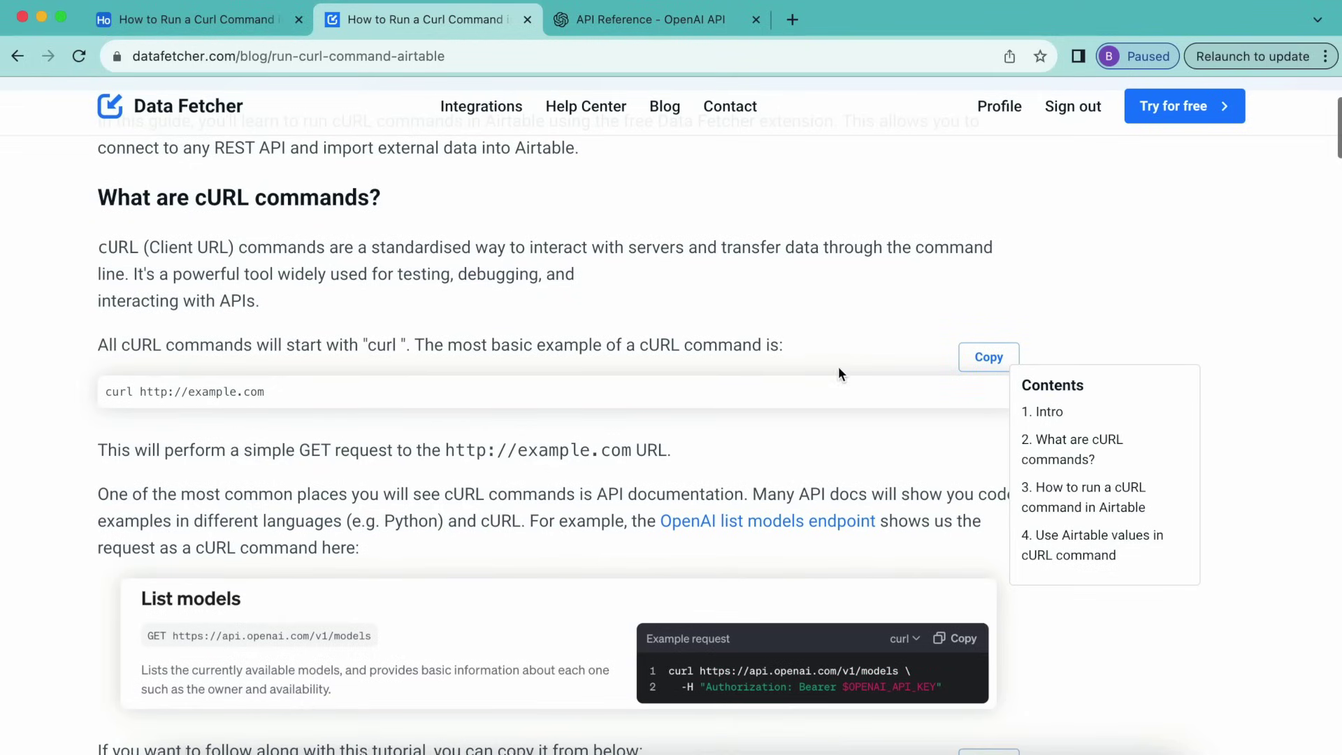
drag(420, 341, 98, 344)
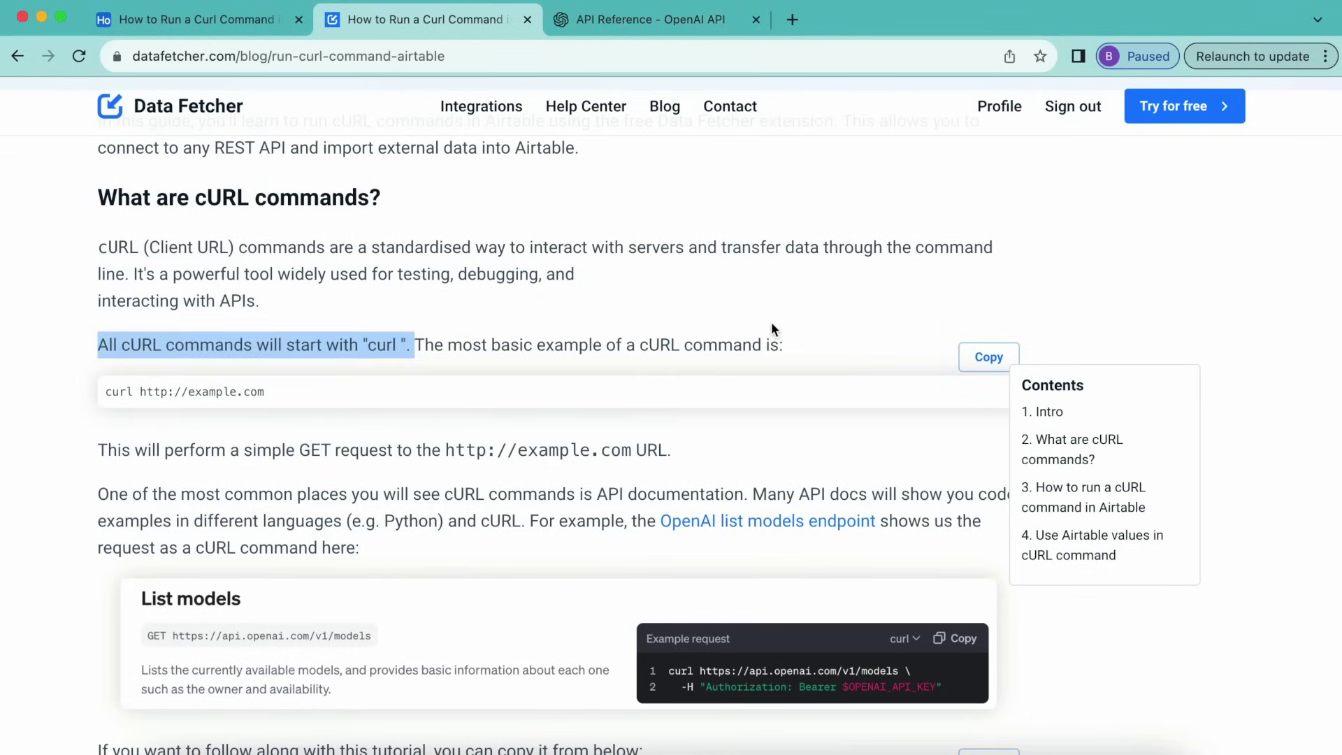
drag(606, 343, 783, 341)
click(782, 342)
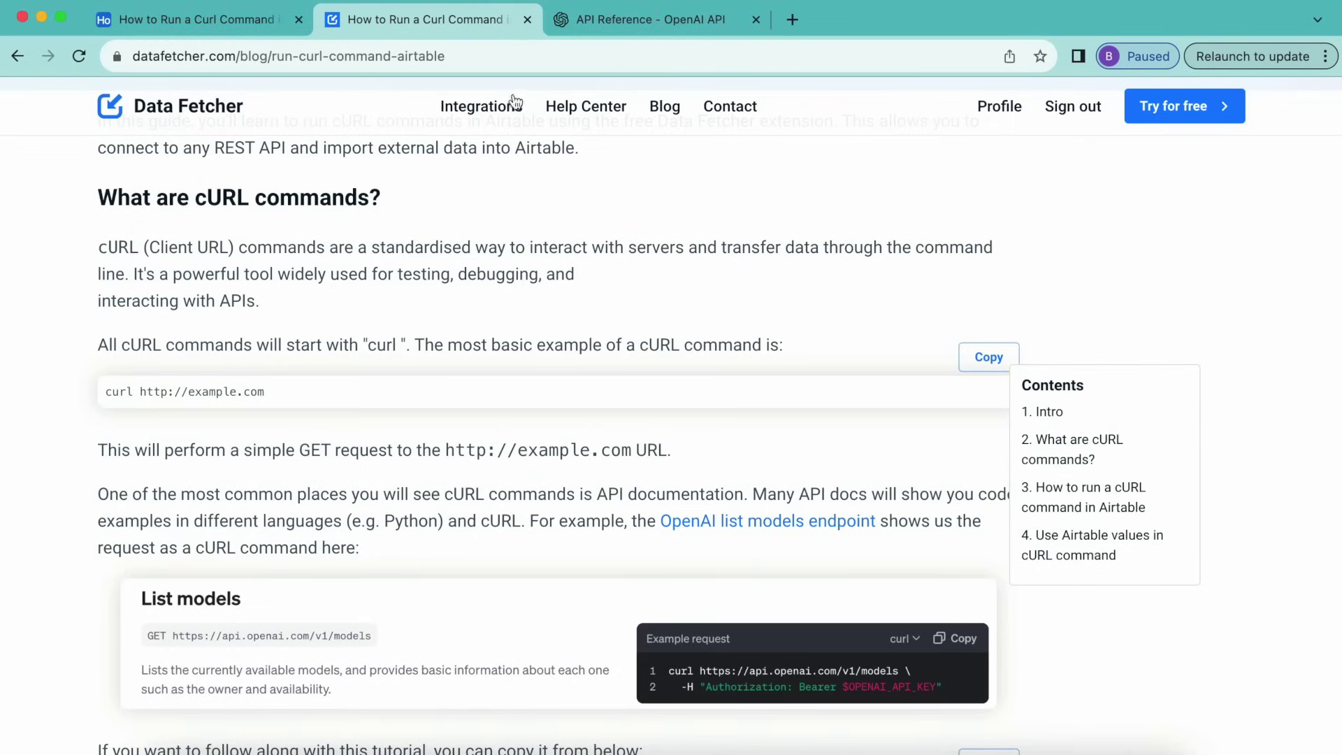
click(608, 22)
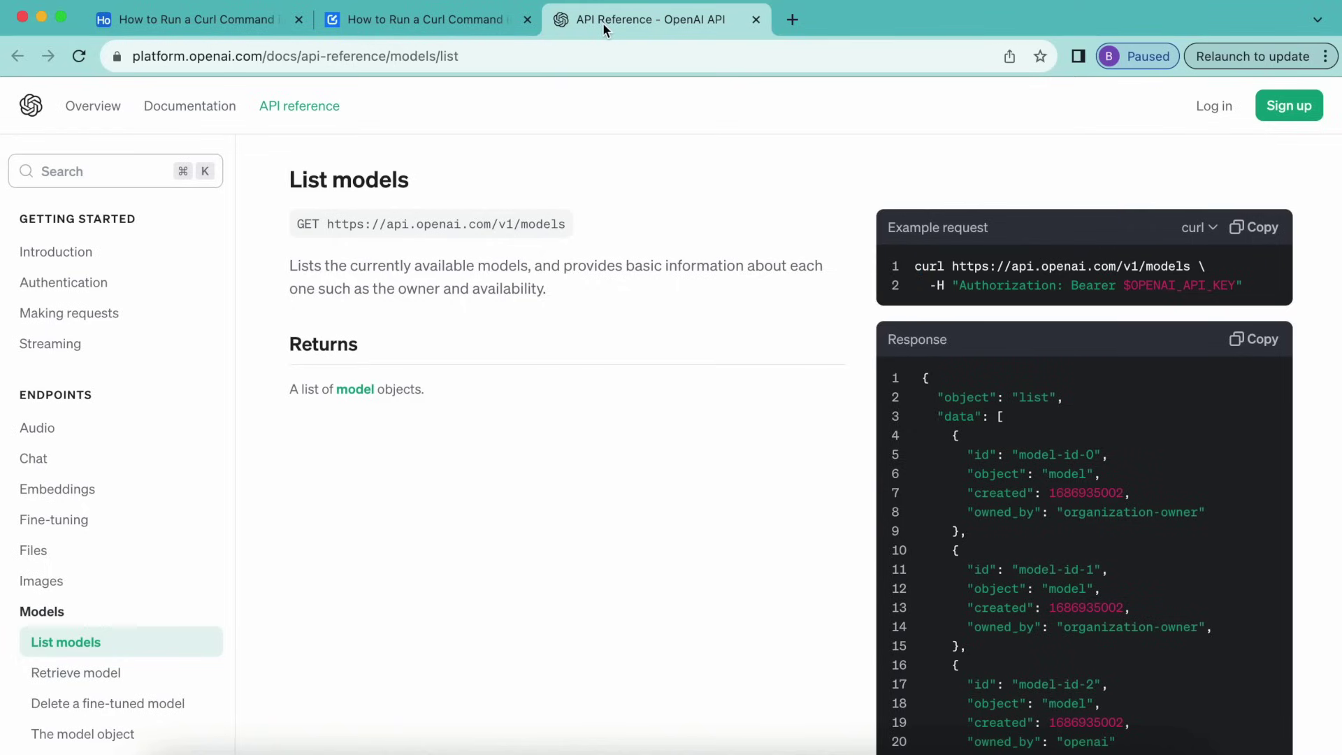
- Copy the OpenAI list-models cURL code block from the blog tutorial and go back to Airtable
click(482, 23)
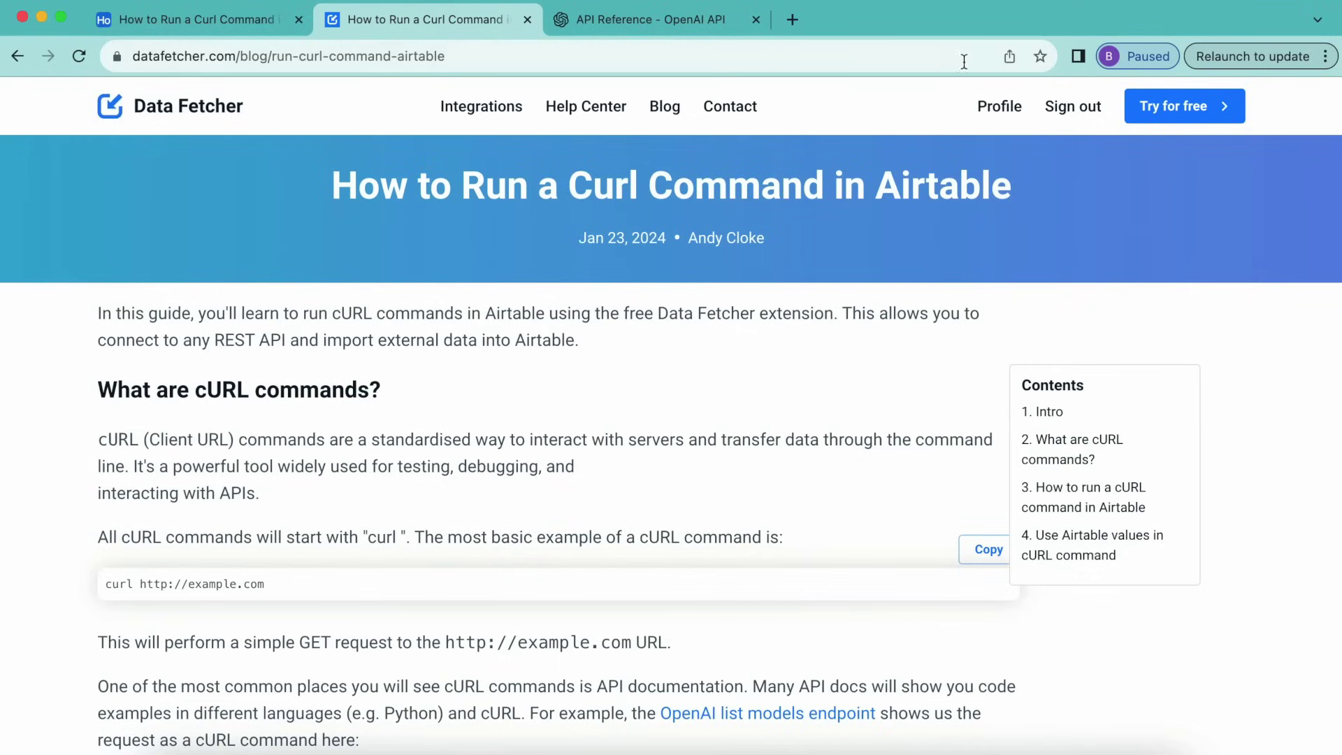
scroll(639, 463, down, 10)
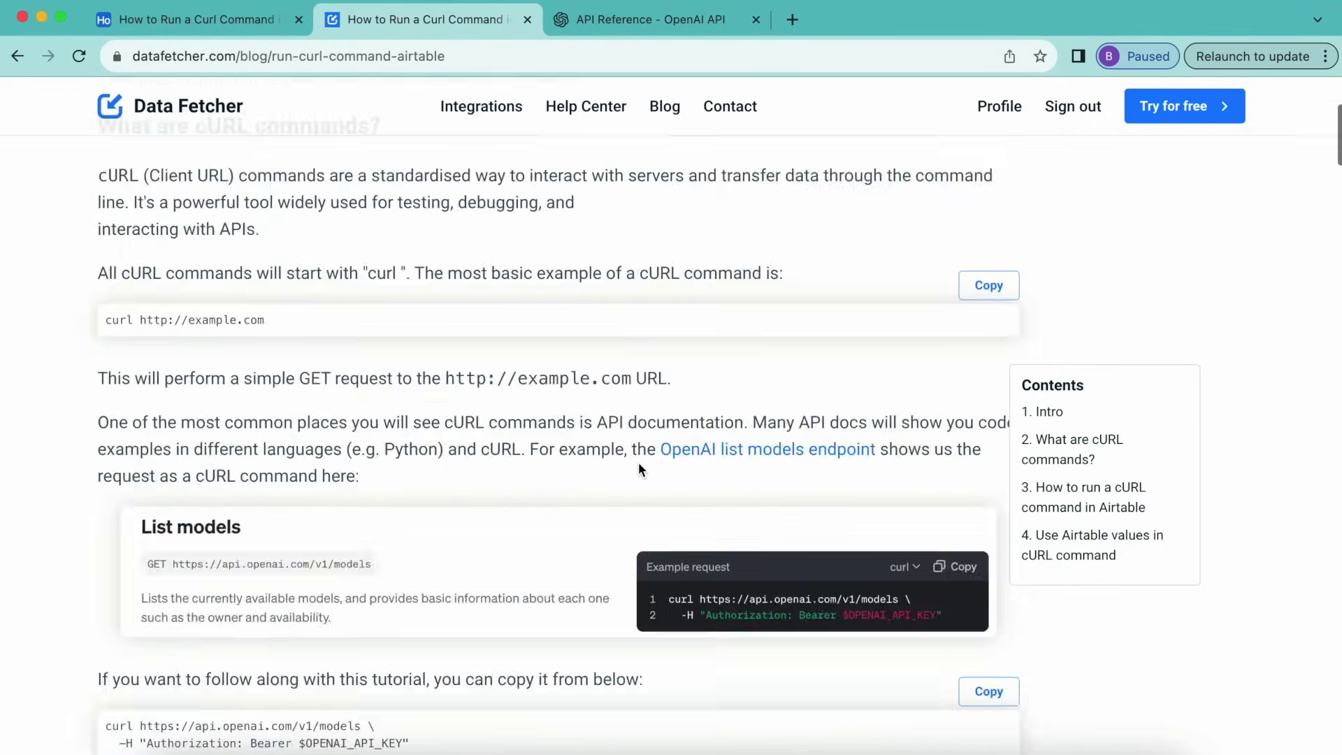
scroll(639, 463, up, 1)
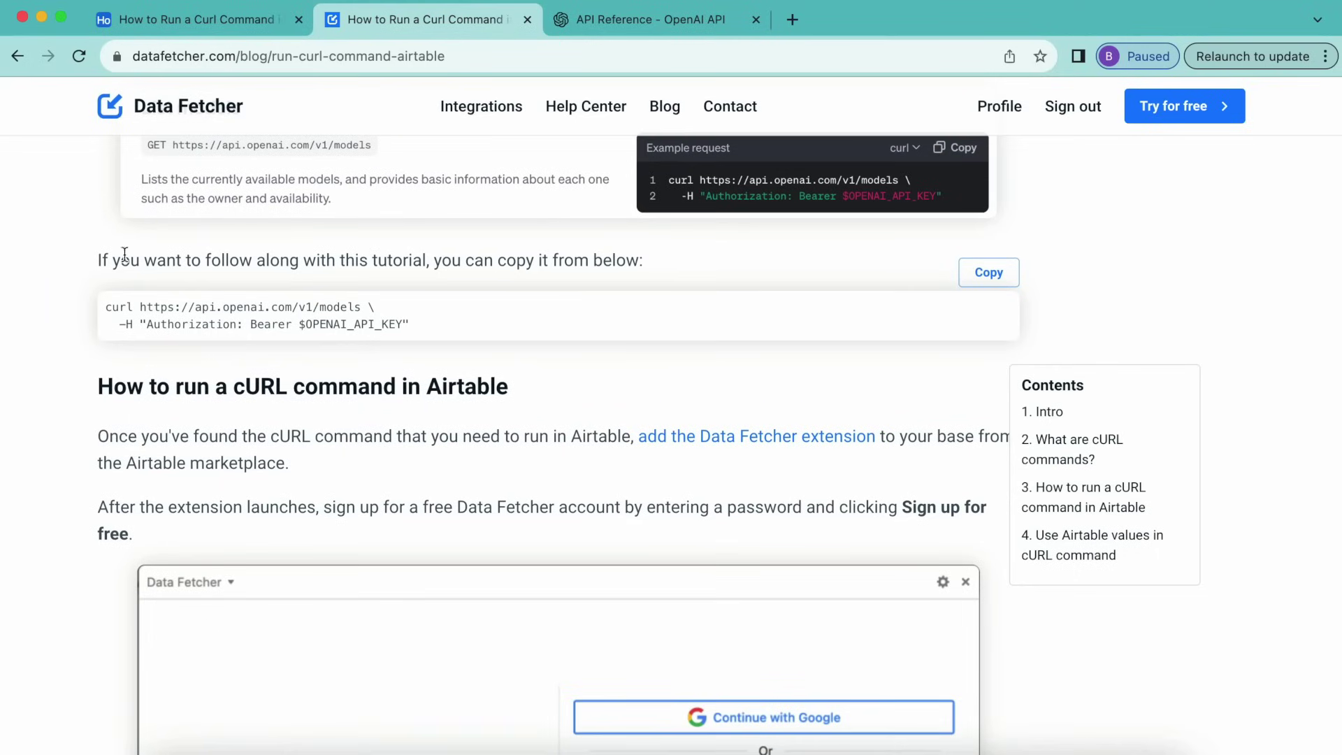
click(979, 272)
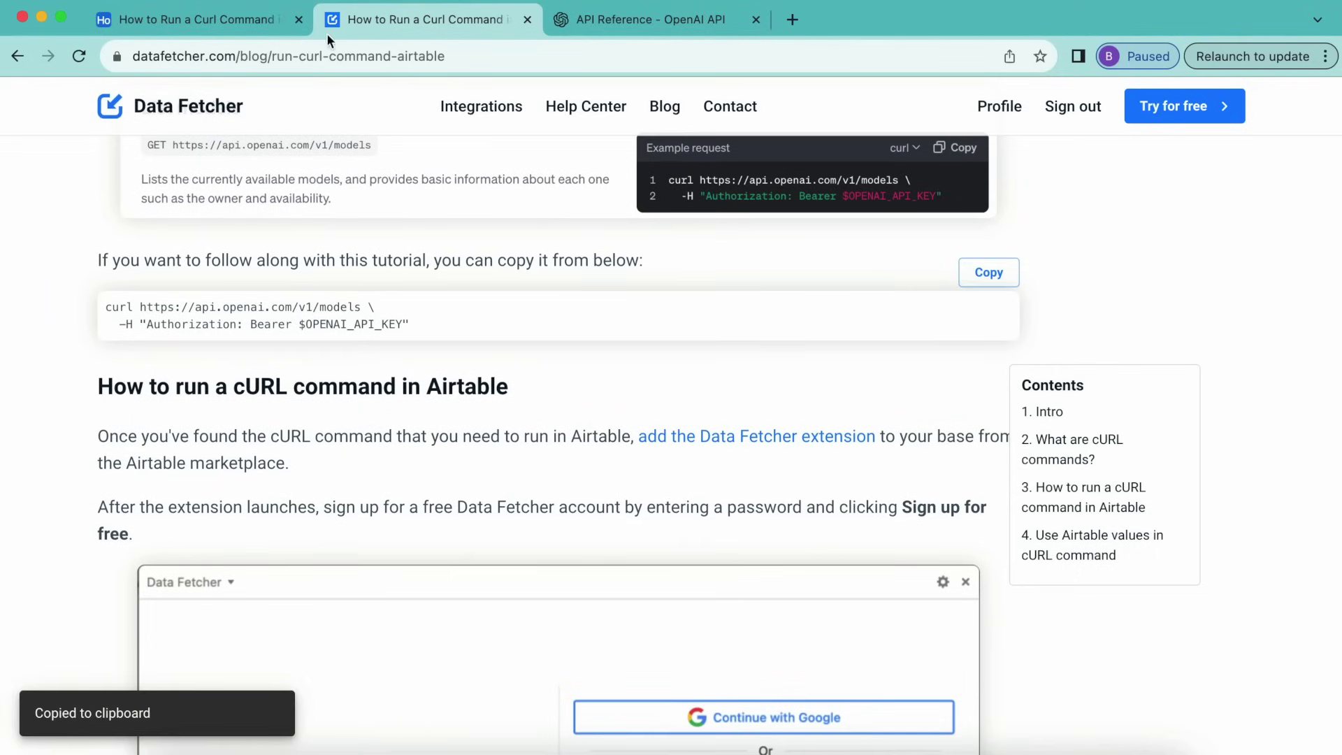
click(248, 21)
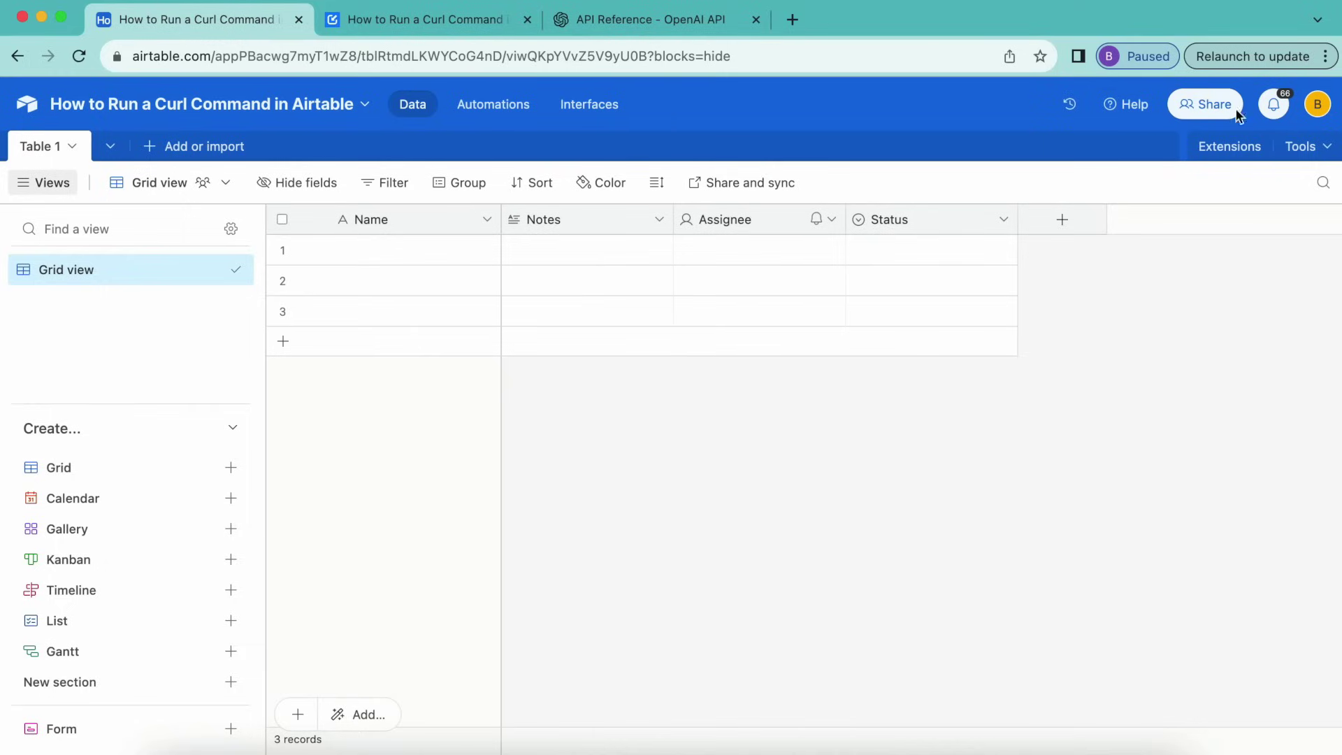
- Search the extension marketplace for 'data fe' and add the Data Fetcher extension to the base
click(1215, 149)
click(1150, 620)
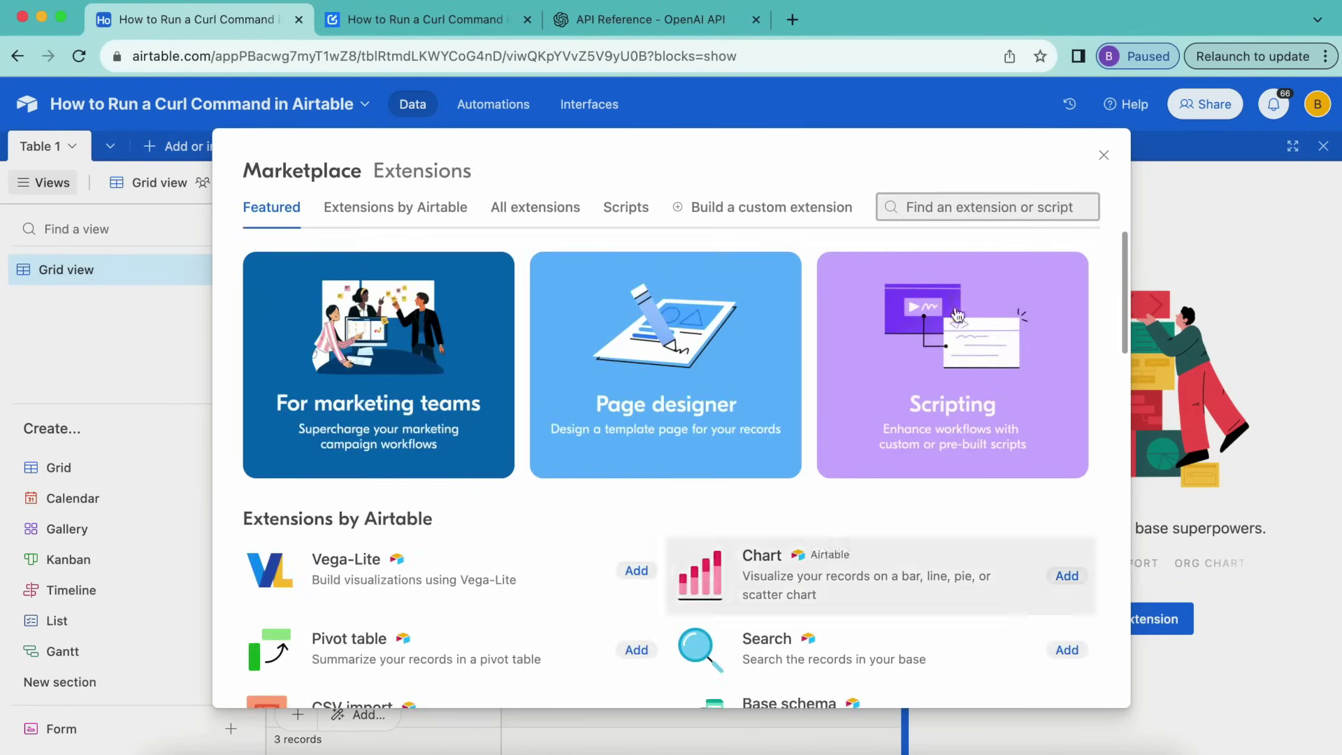
click(943, 210)
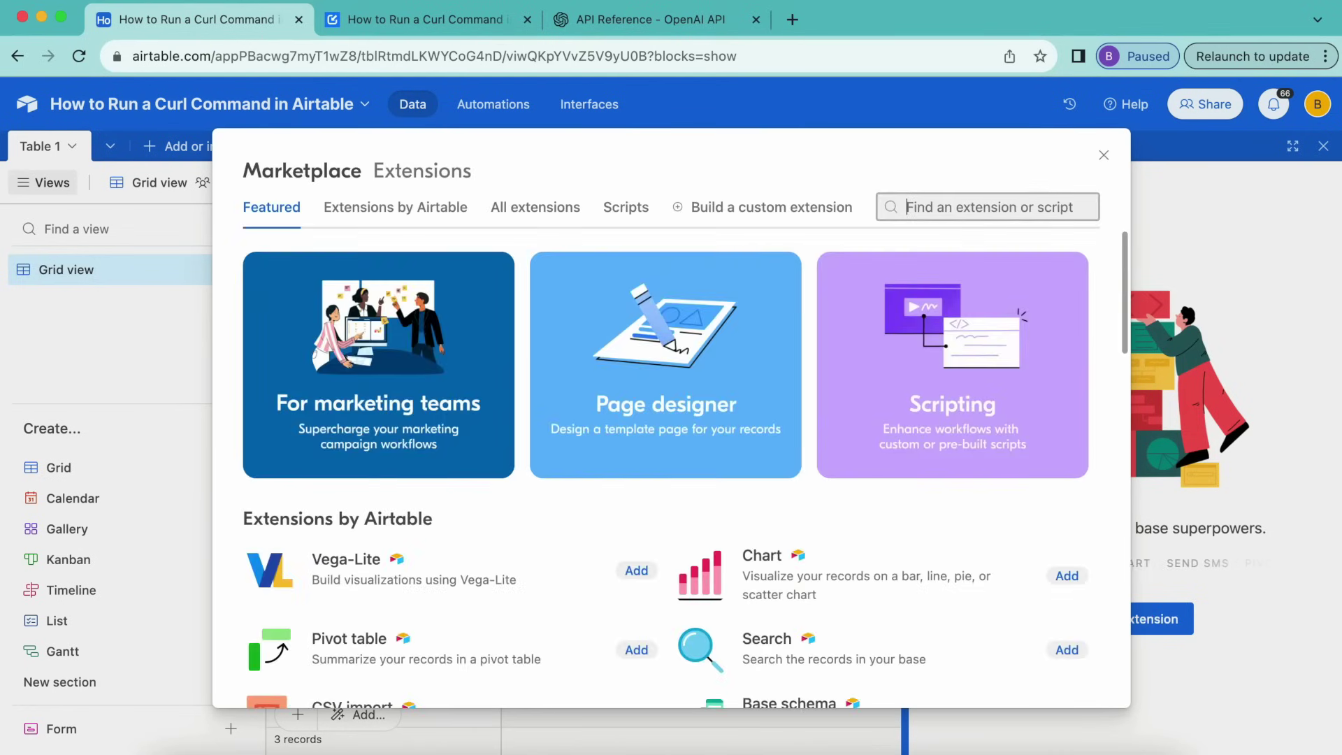
text(data fe)
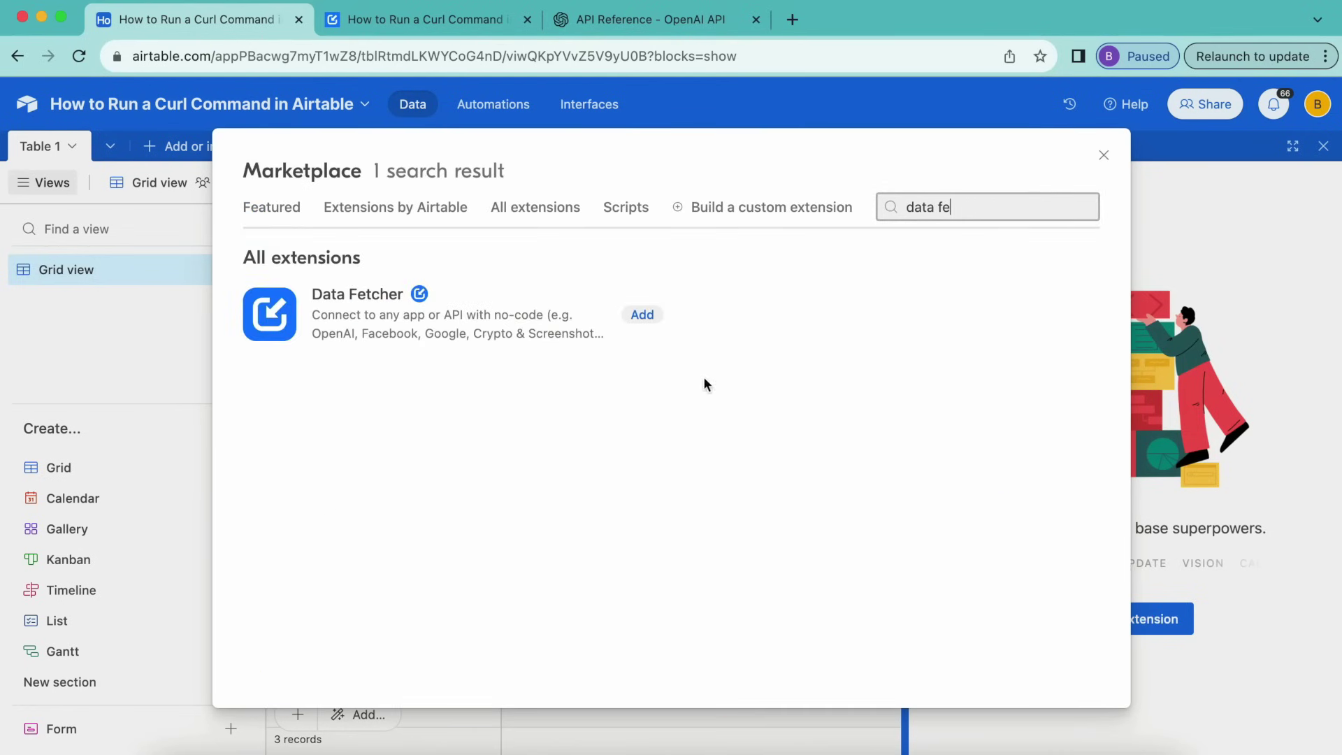
click(651, 318)
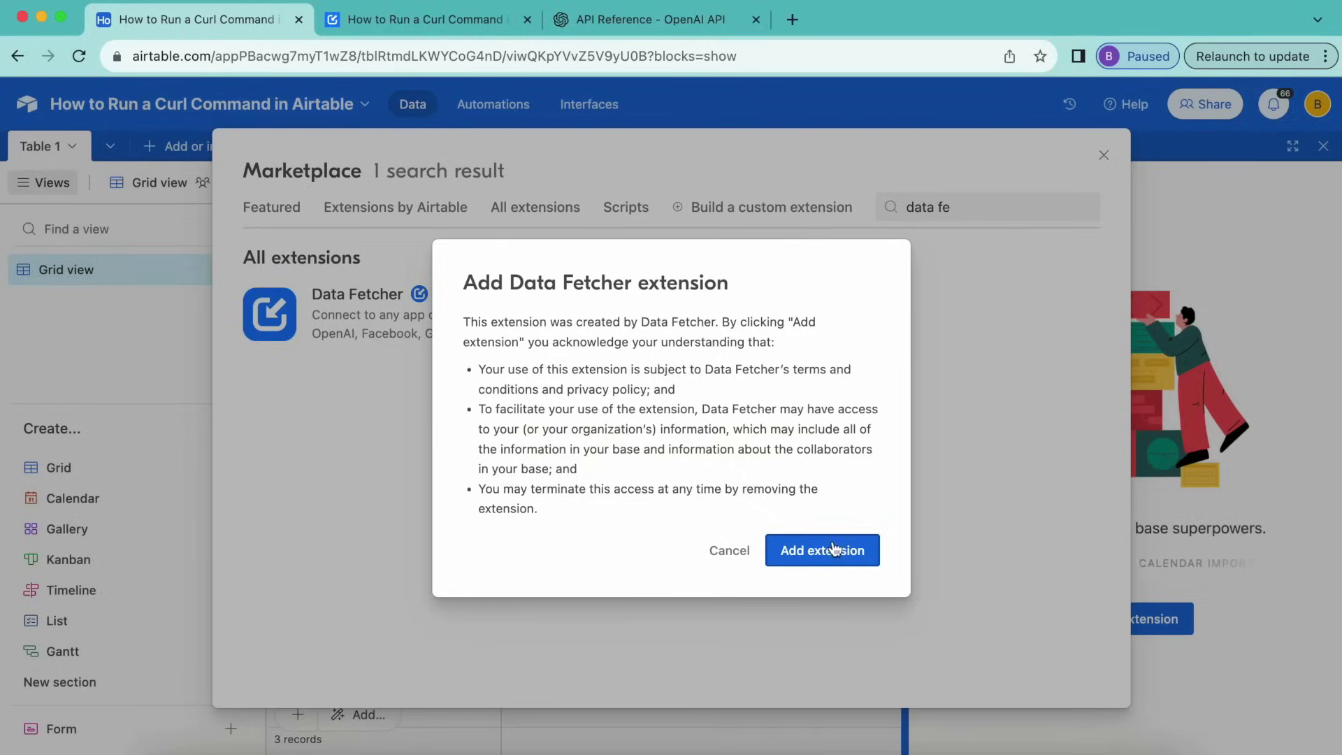
click(867, 549)
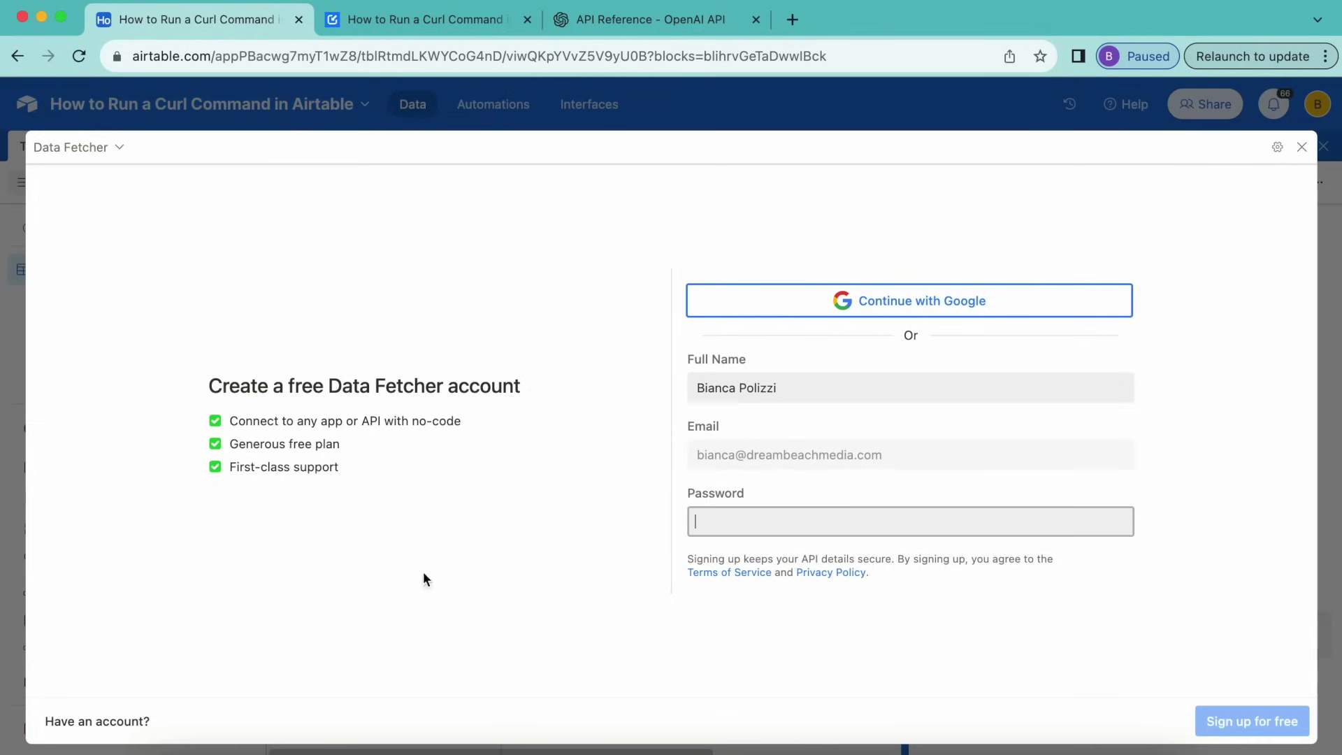
- Sign up for Data Fetcher with Google and create the first request, Request 1
click(977, 302)
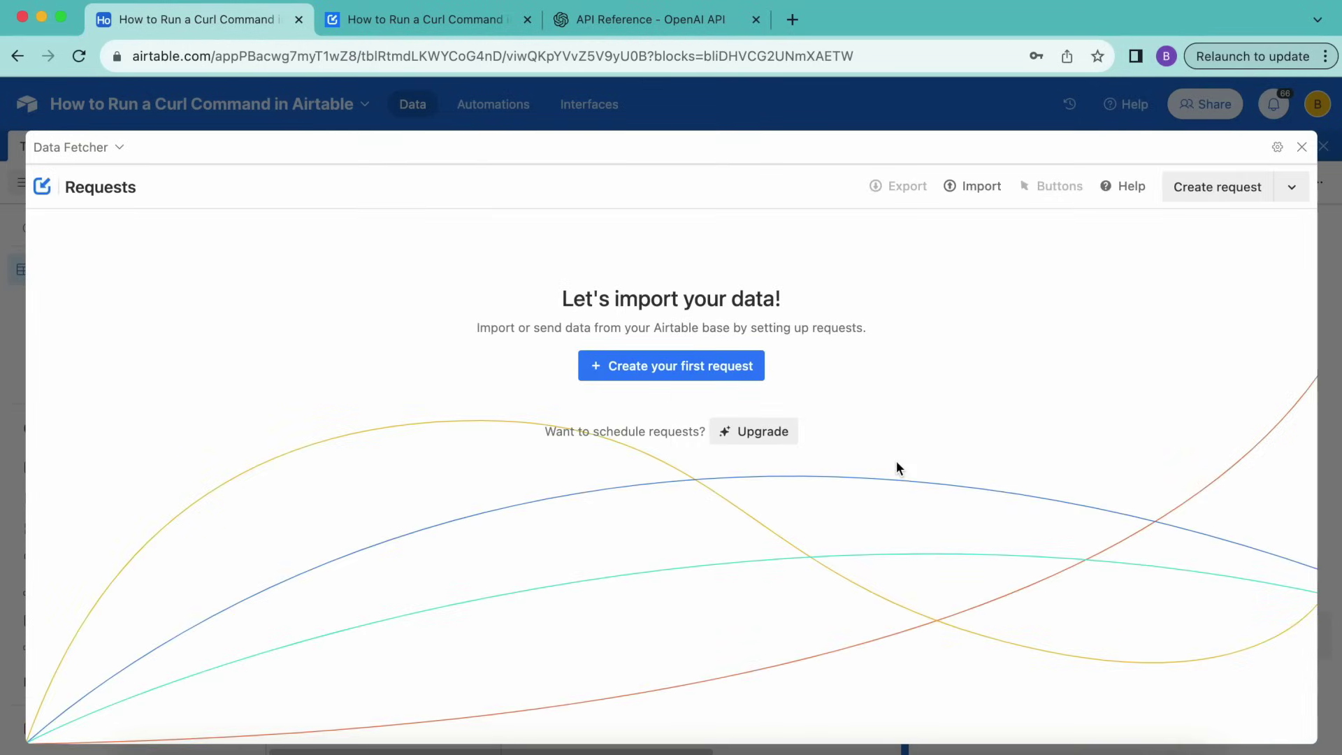
click(637, 369)
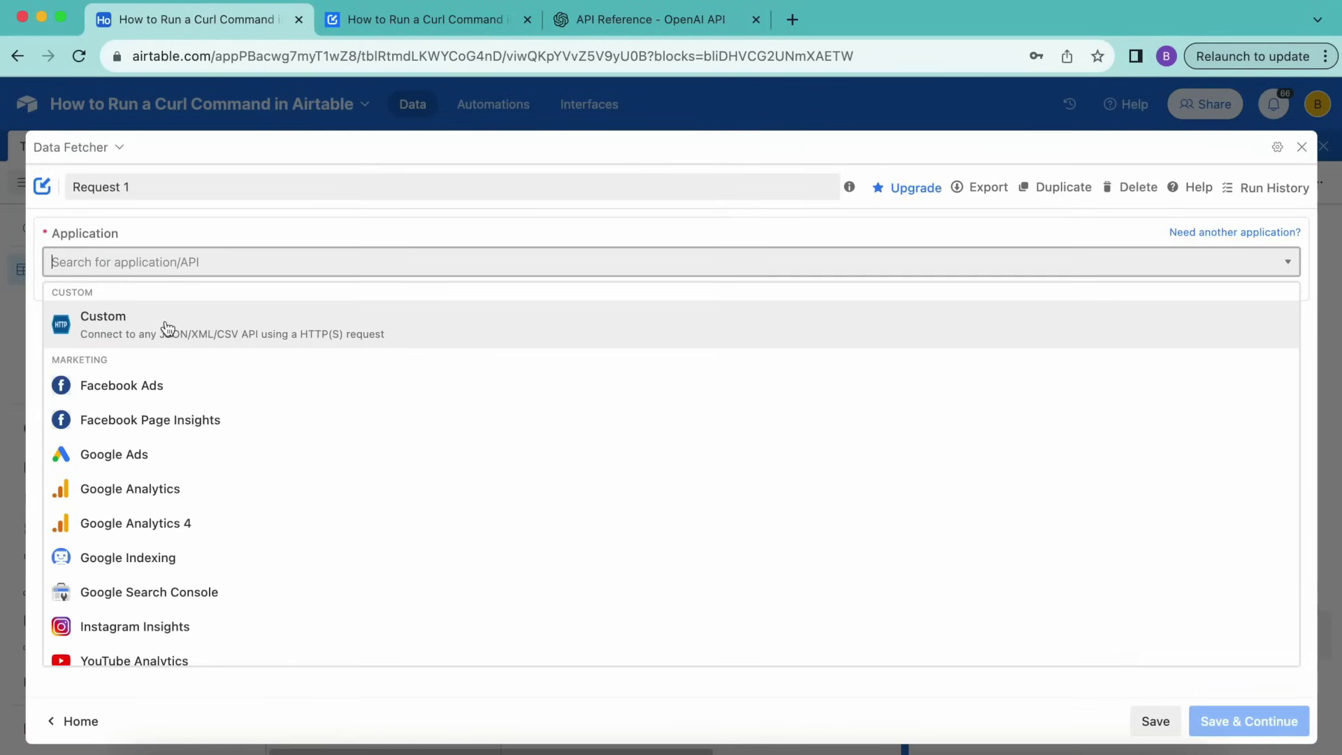
click(168, 329)
click(97, 312)
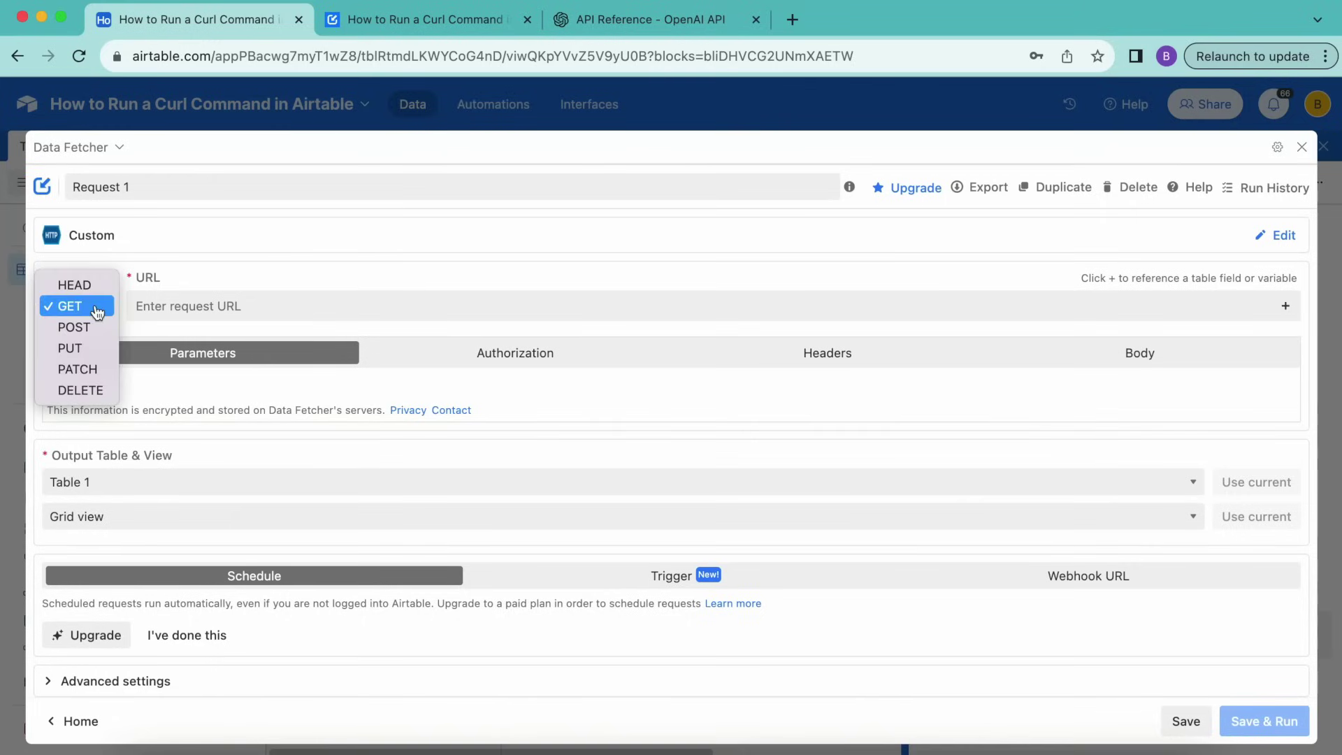
click(97, 307)
click(174, 318)
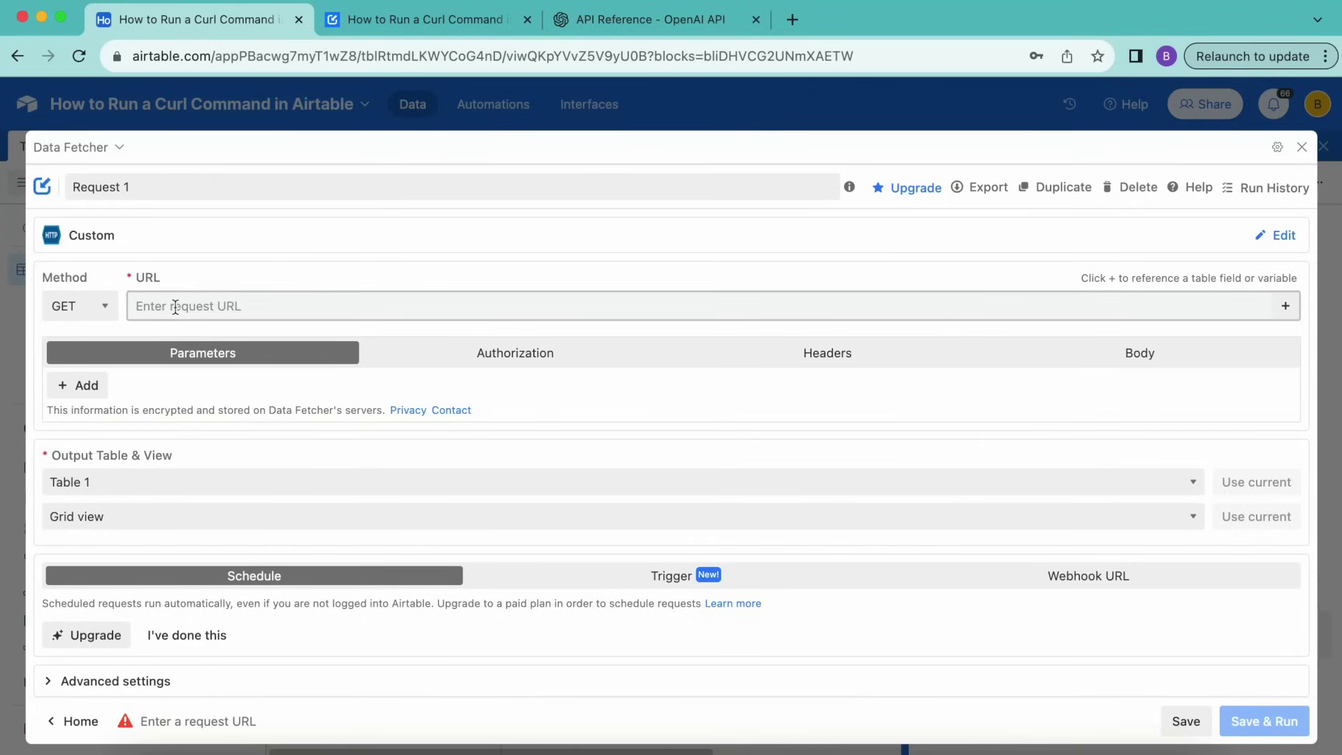
click(237, 304)
text(https://api.openai.com/v1/models)
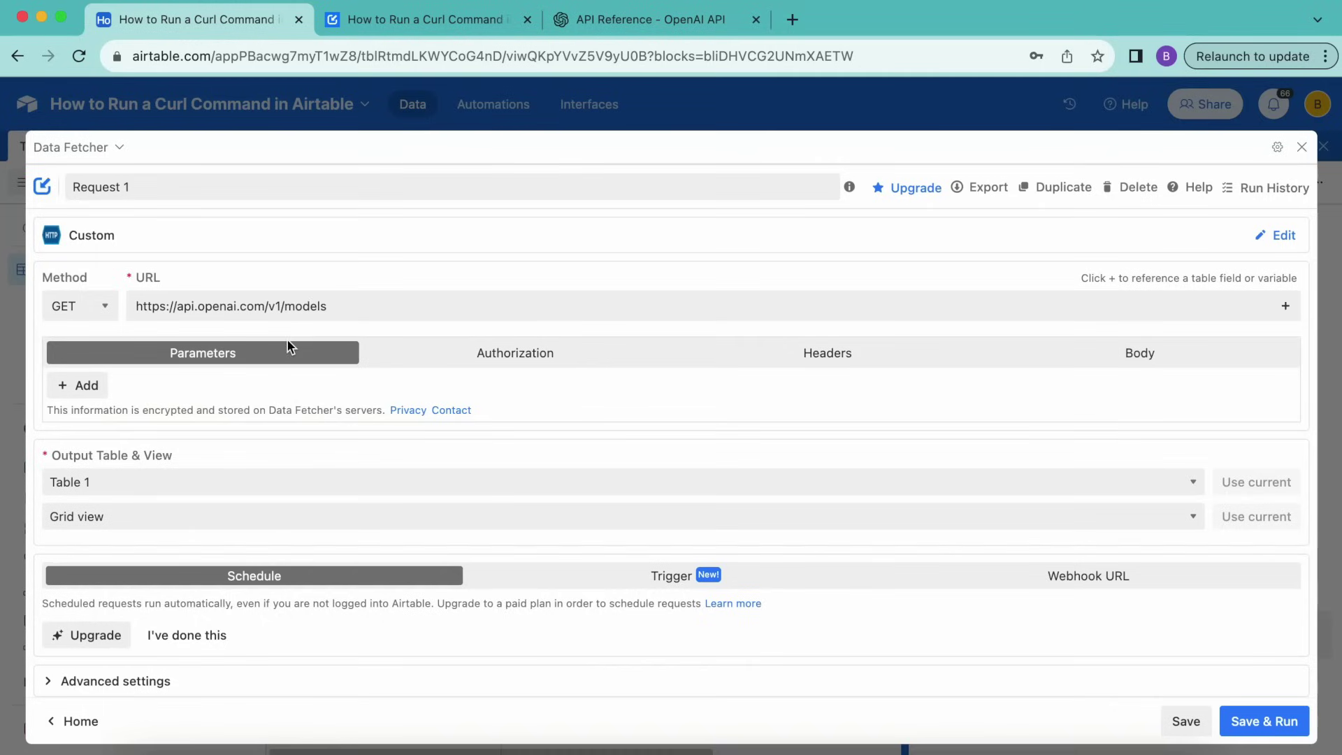
- Keep Bearer Token as Request 1's authorization type, then go to OpenAI's API keys page
scroll(294, 405, down, 1)
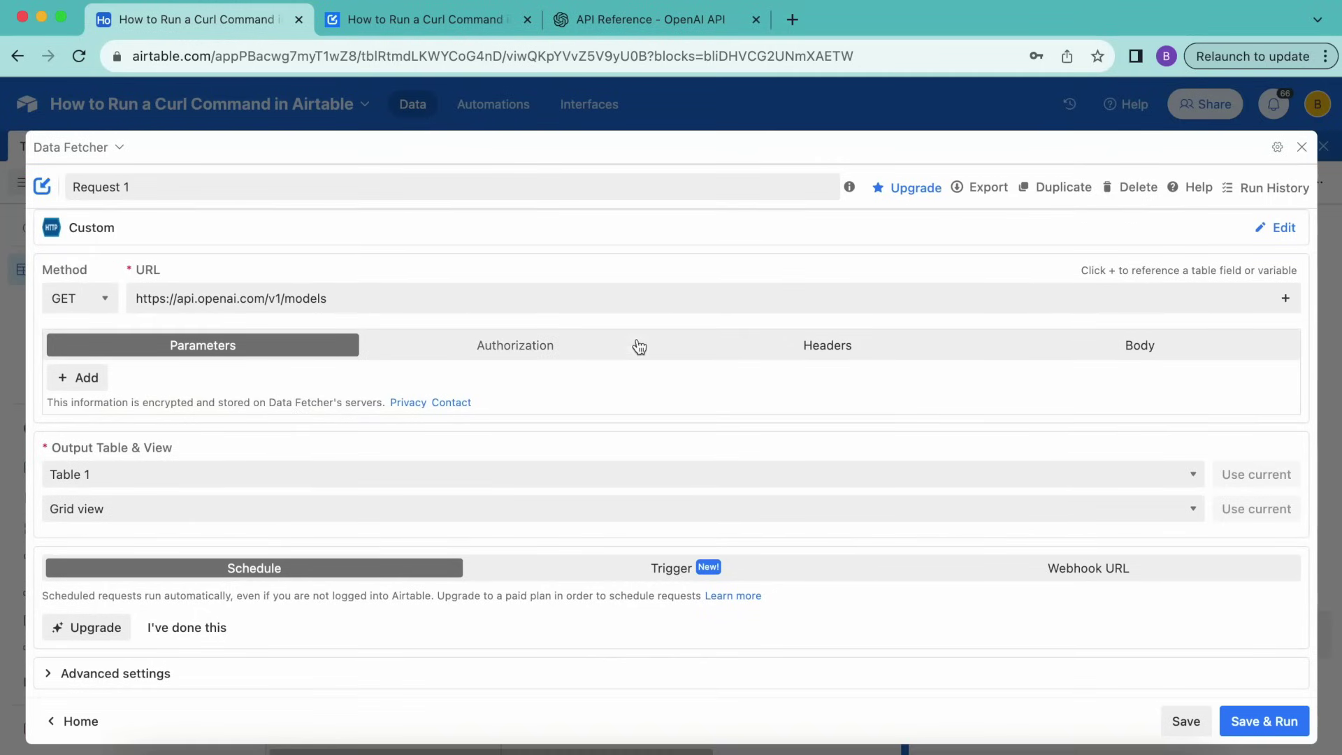
click(572, 358)
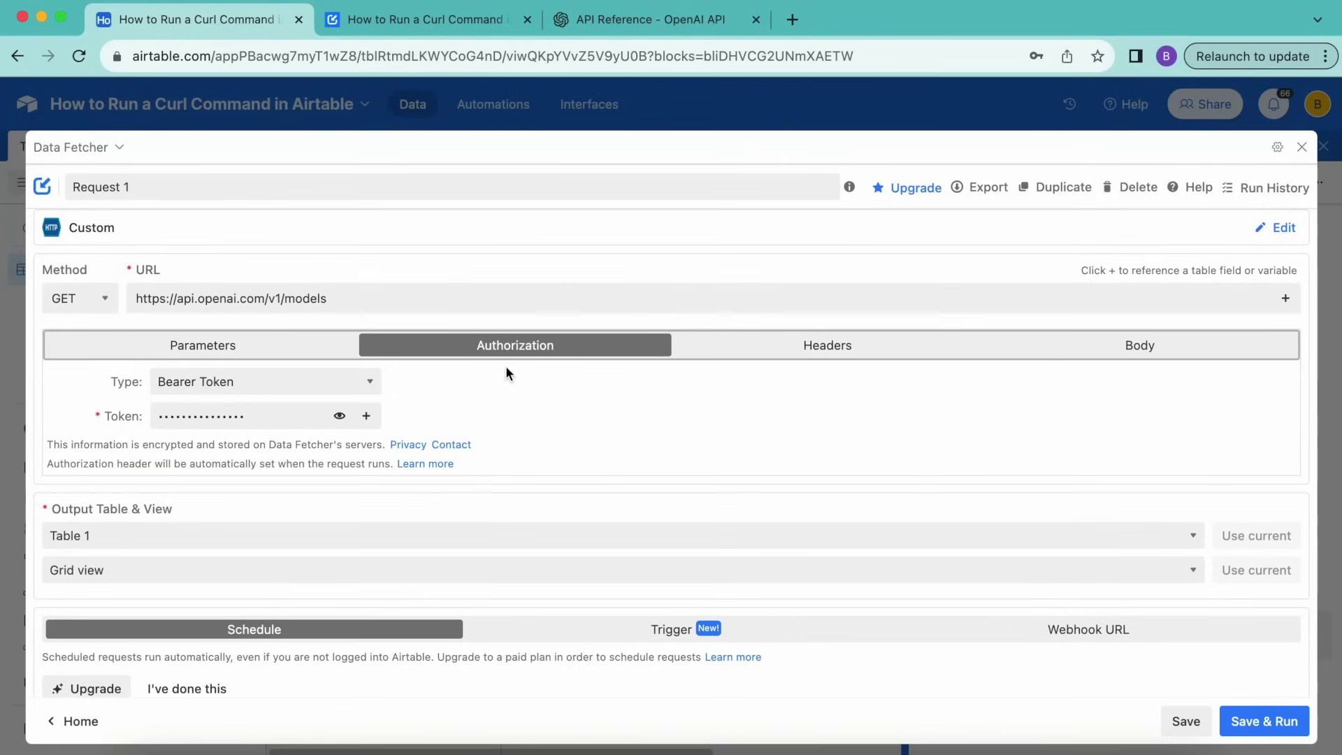
click(176, 381)
click(176, 381)
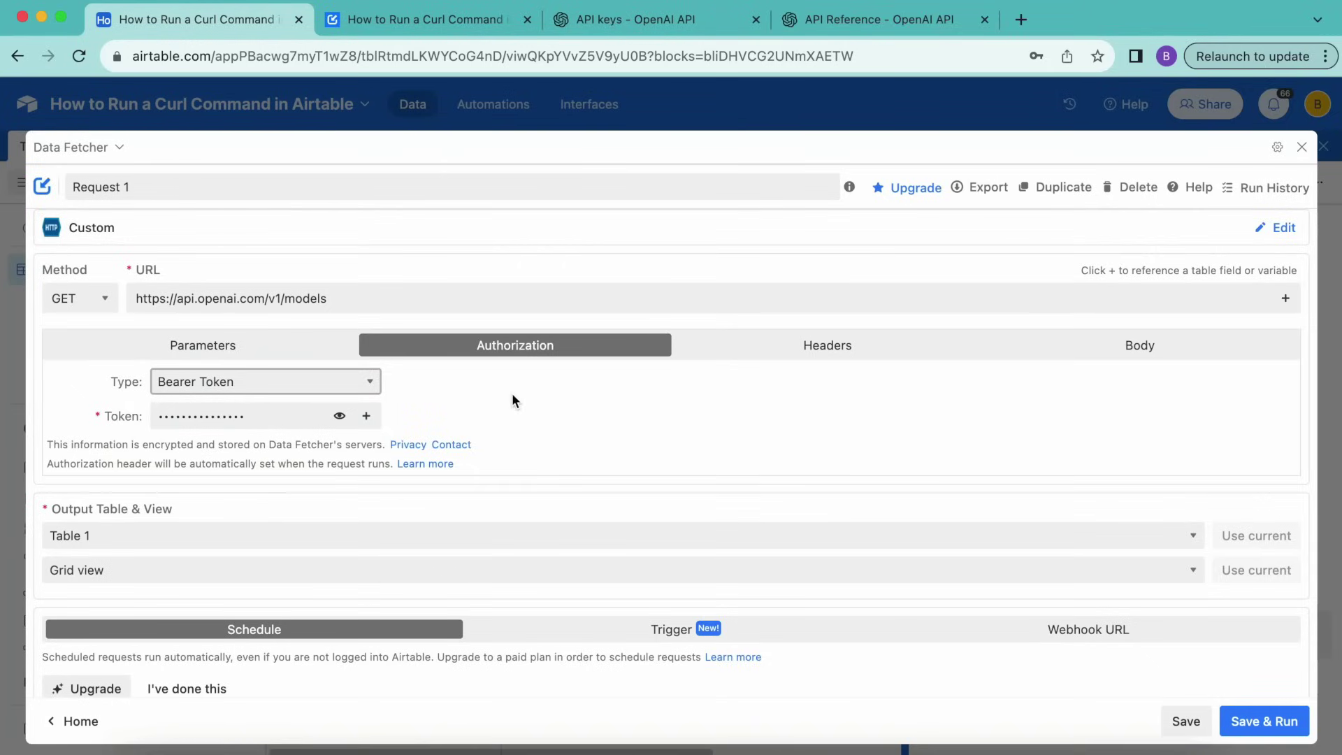
click(627, 21)
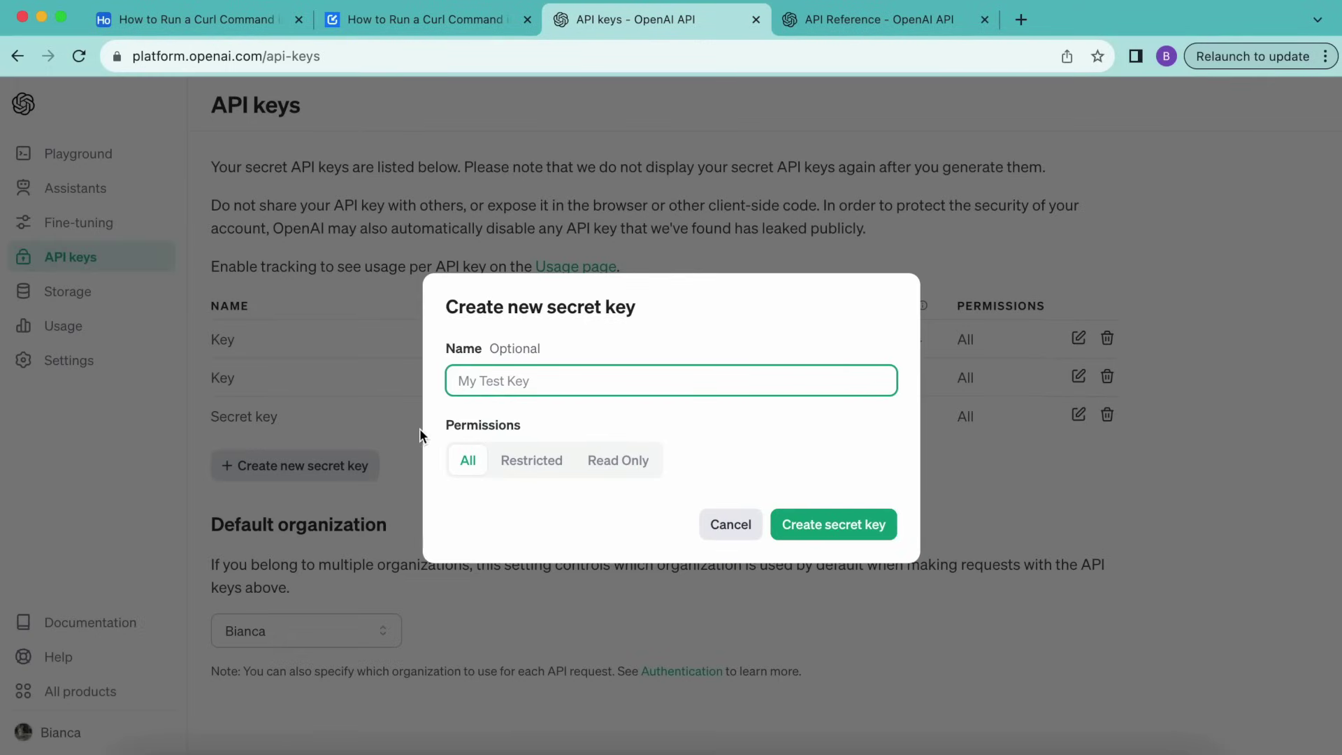
- Create a new OpenAI secret key, copy it, and return to the Airtable request
click(846, 526)
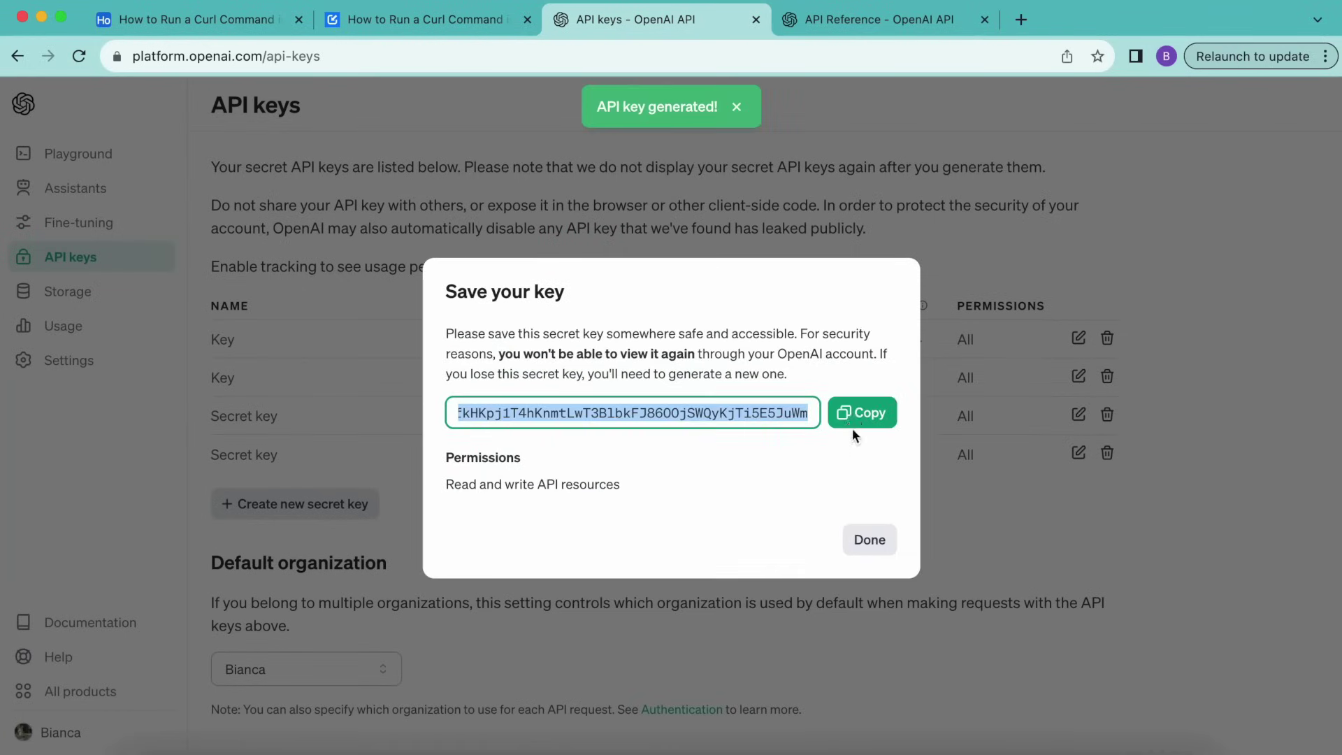
click(859, 416)
click(186, 11)
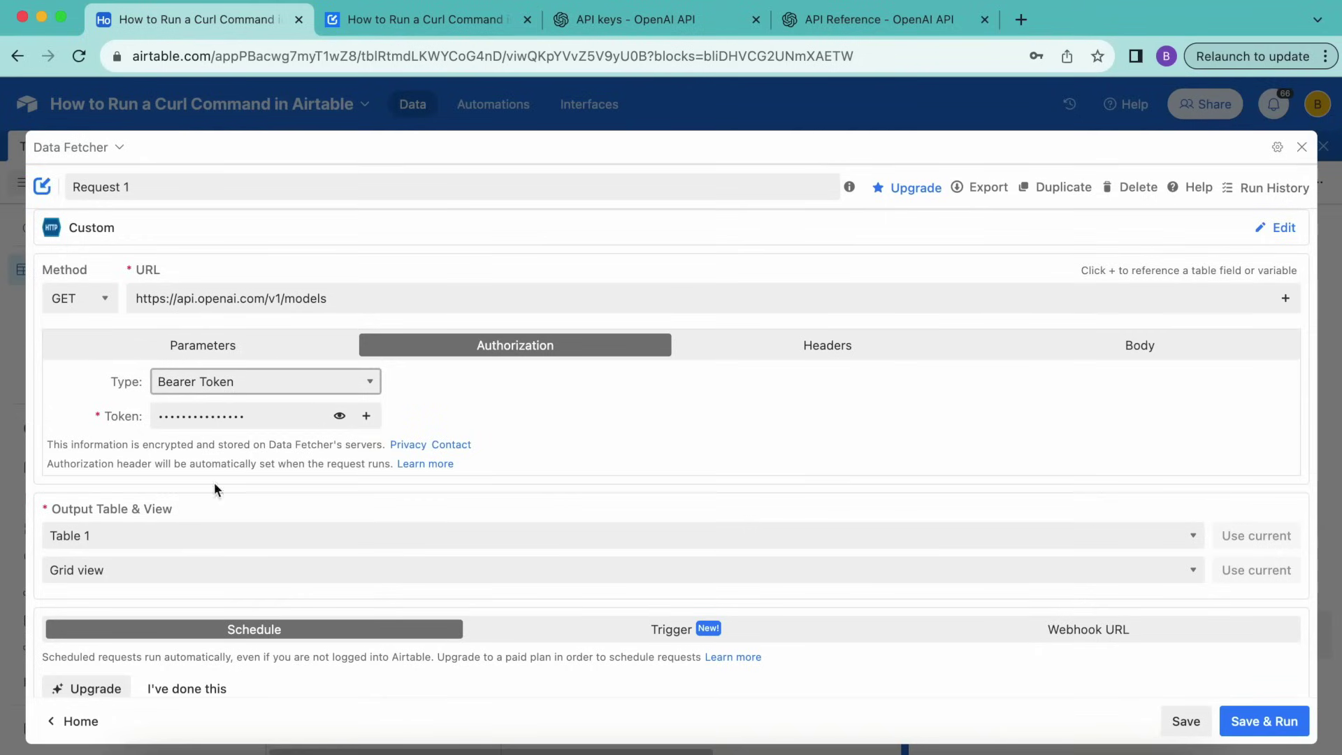
- Paste the API key as the bearer token, review Parameters and Headers, then Save & Run
key(Tab)
key(ctrl+v)
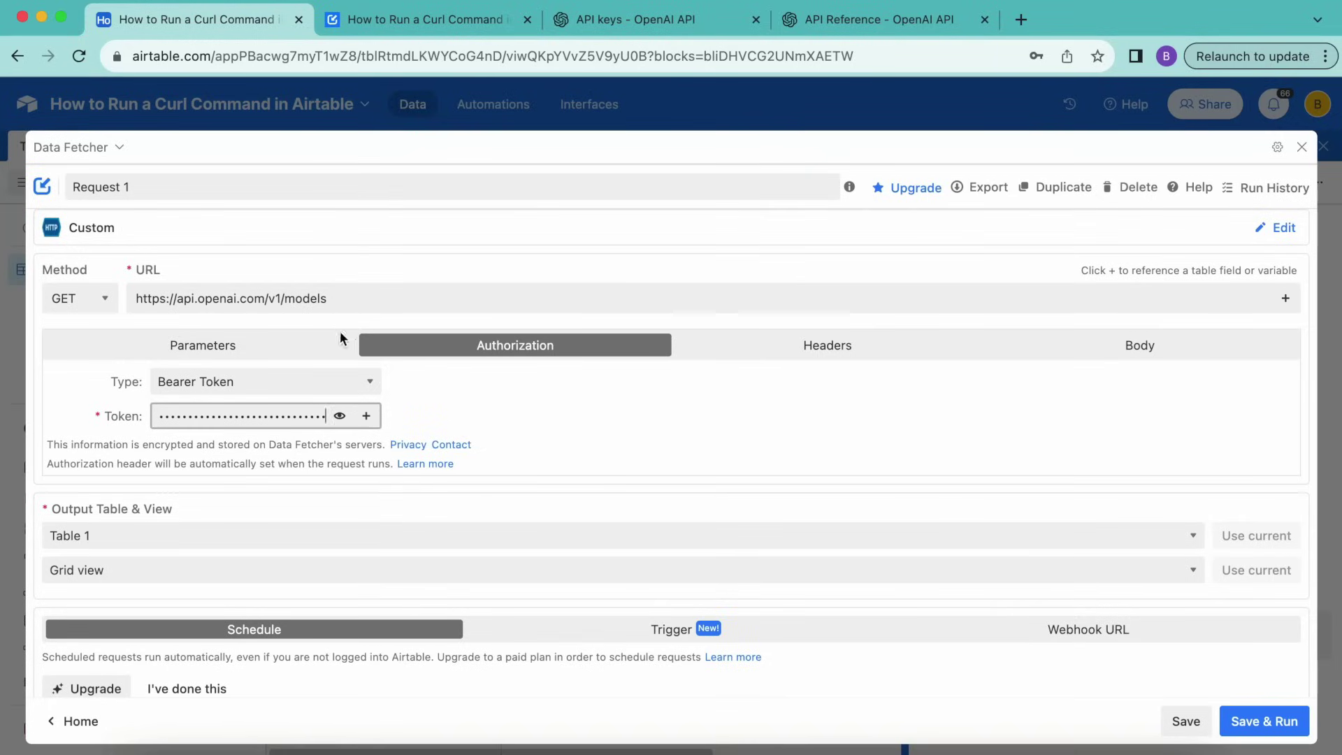
click(326, 347)
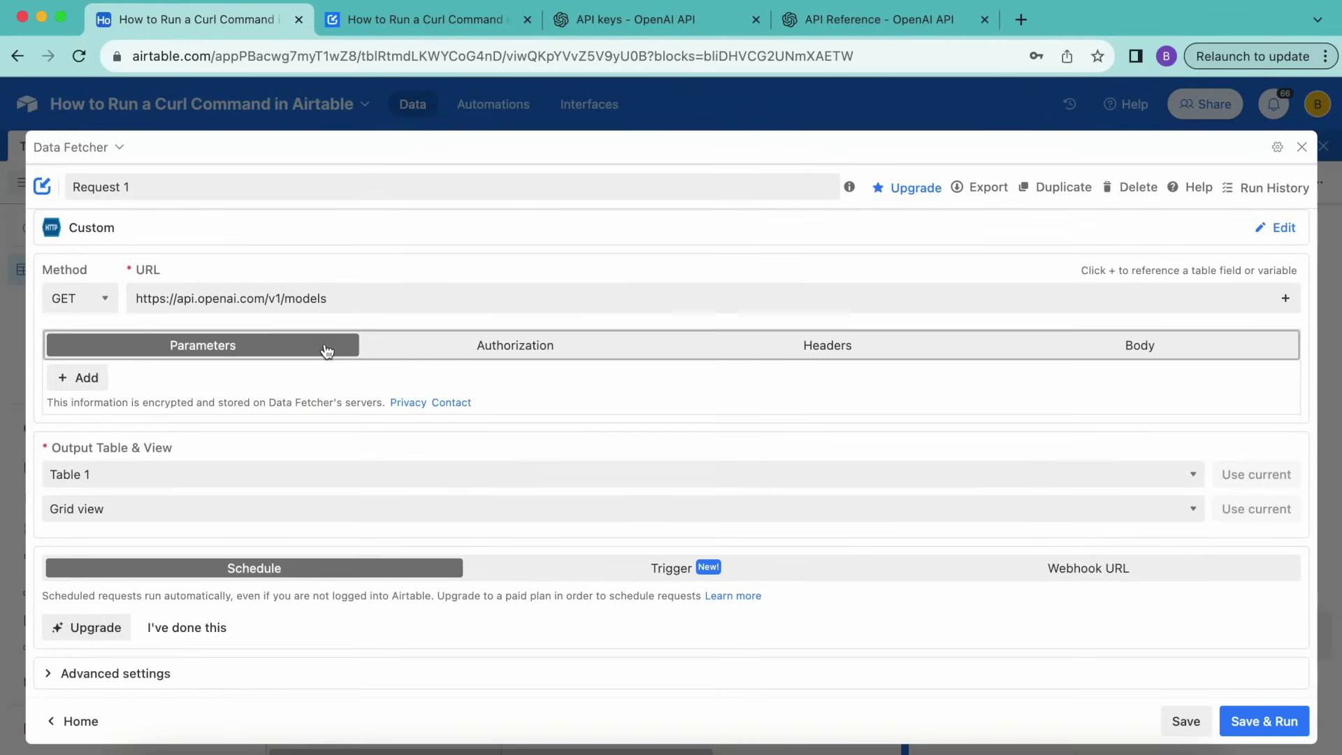
click(849, 349)
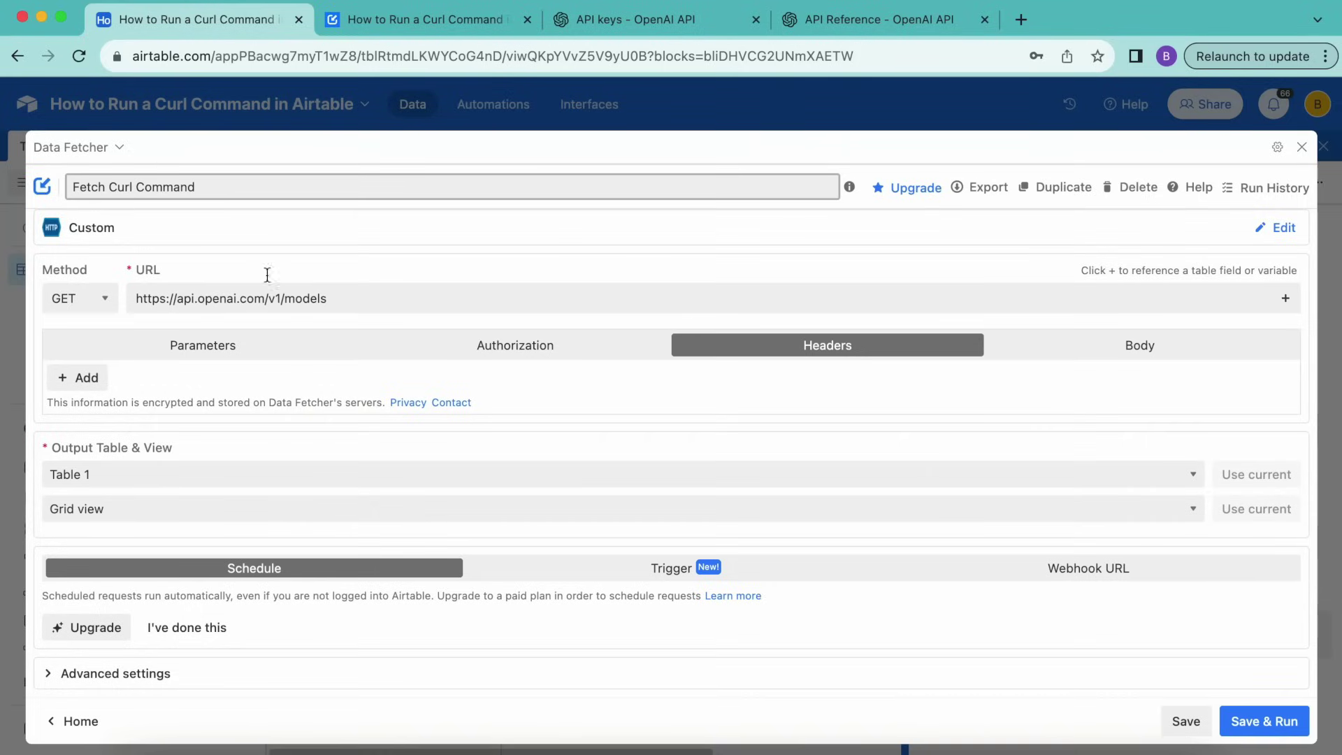
click(1267, 721)
- Confirm the output table update and map only the Id response field for import
click(593, 520)
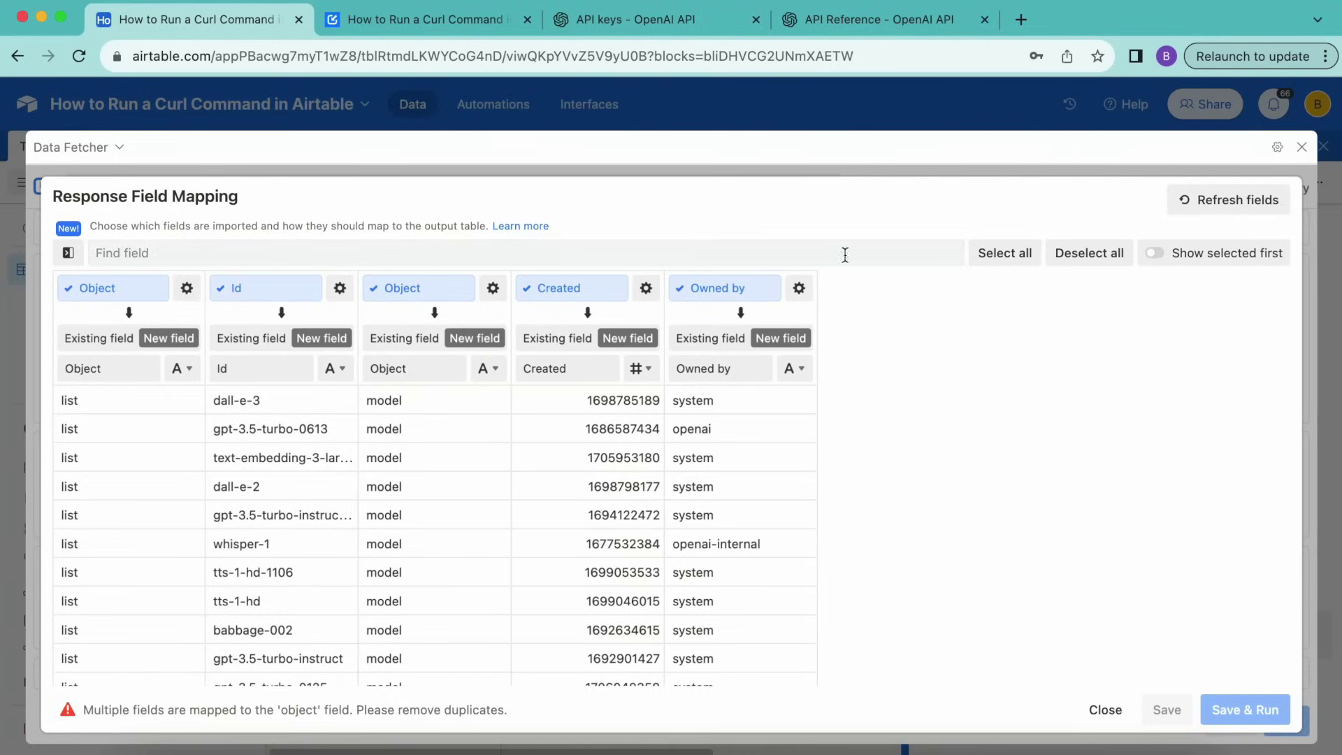
click(1101, 253)
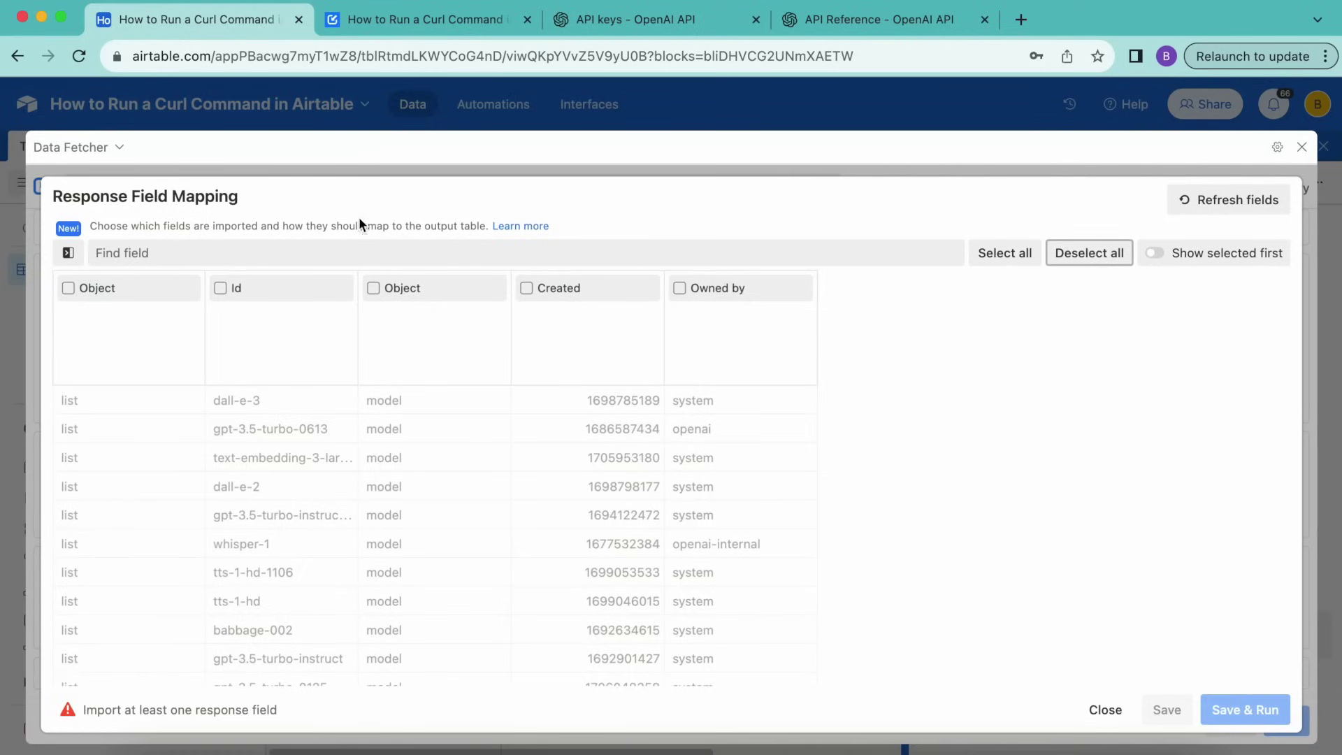
click(220, 289)
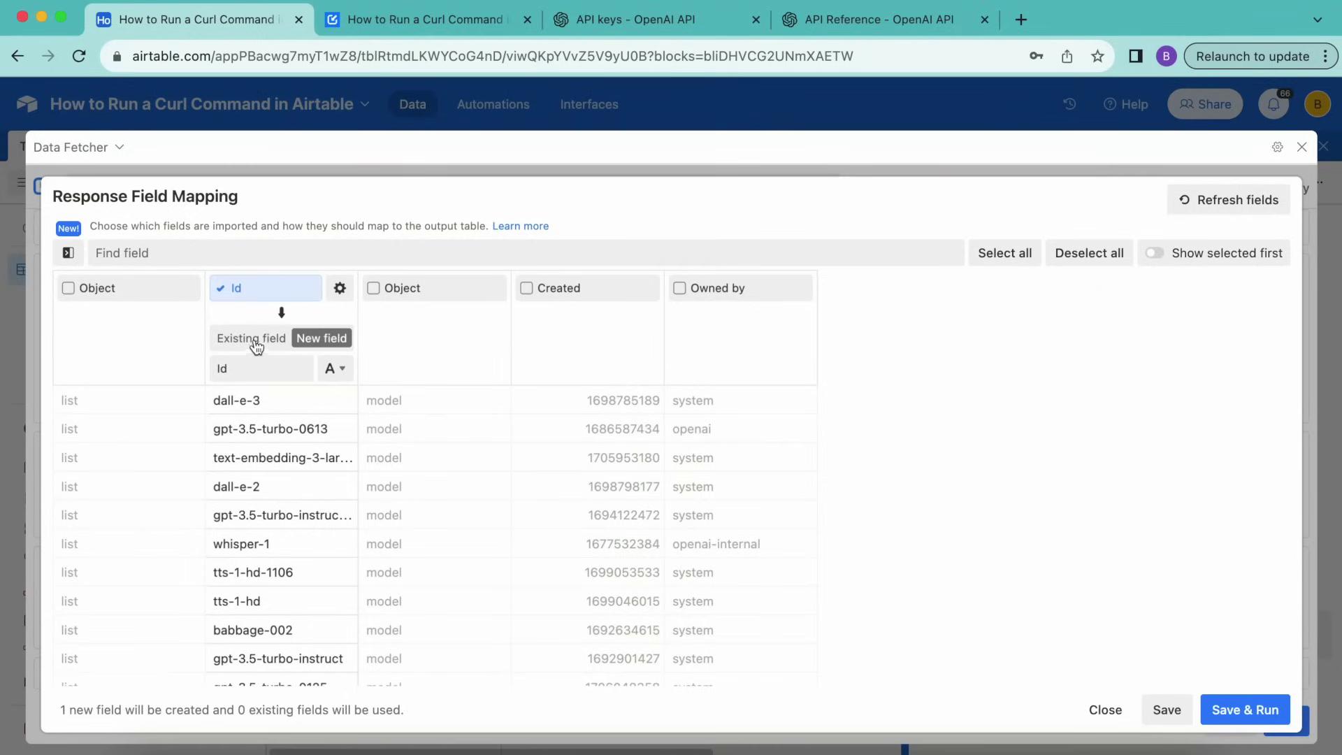
- Open Table 1 and scroll through the 21 imported model IDs such as dall-e-3
click(1260, 720)
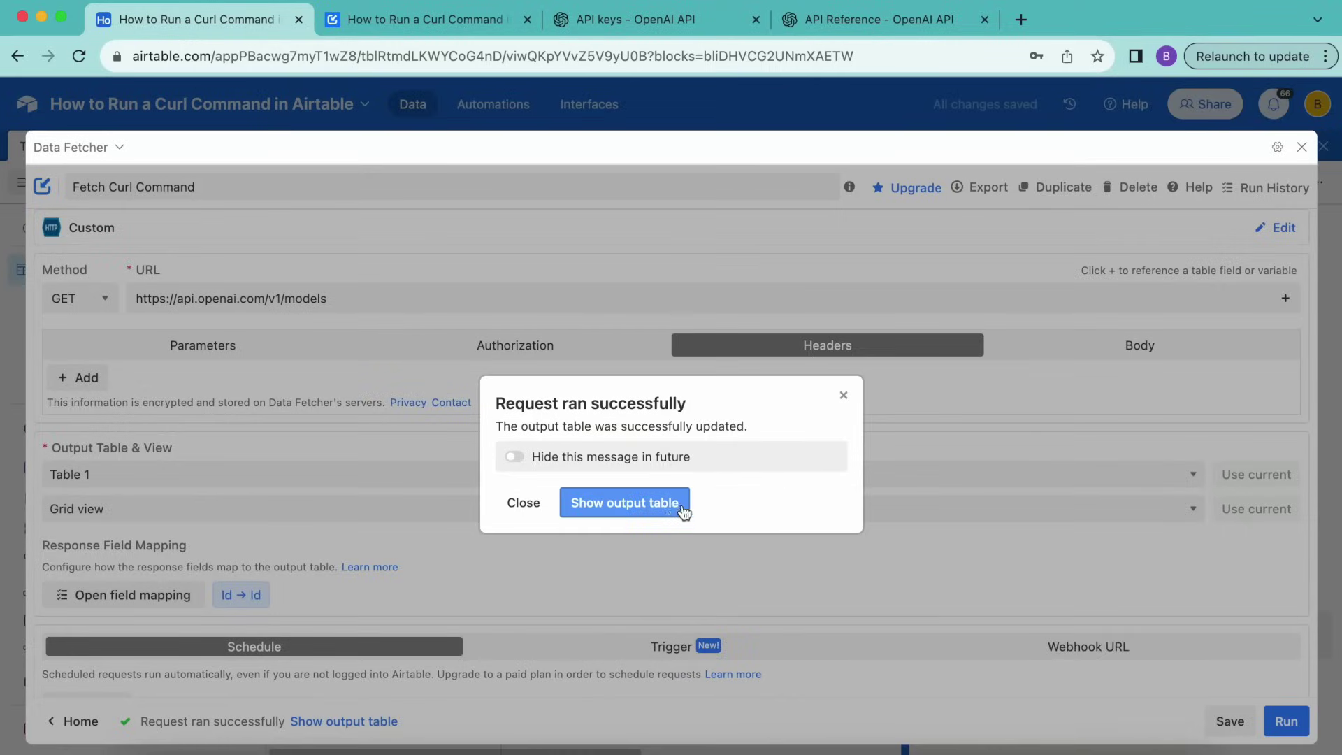
click(675, 507)
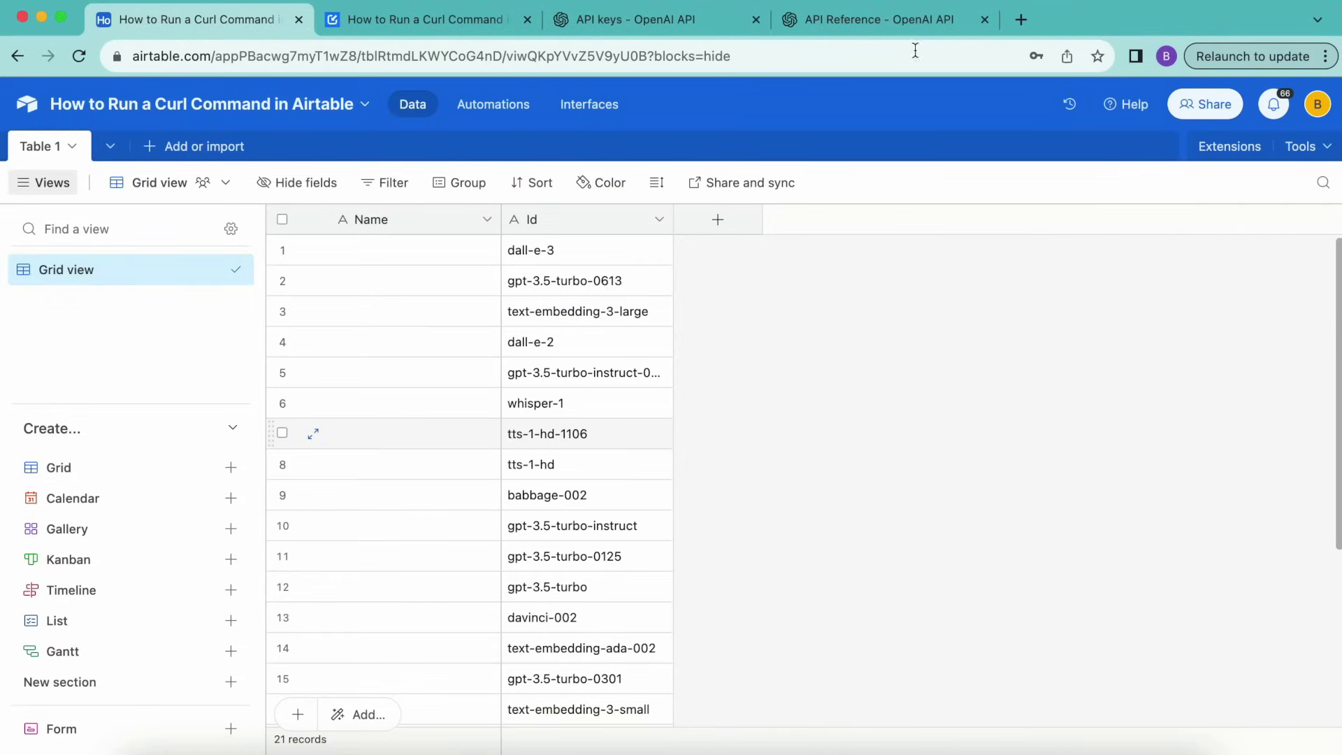
scroll(596, 469, down, 1)
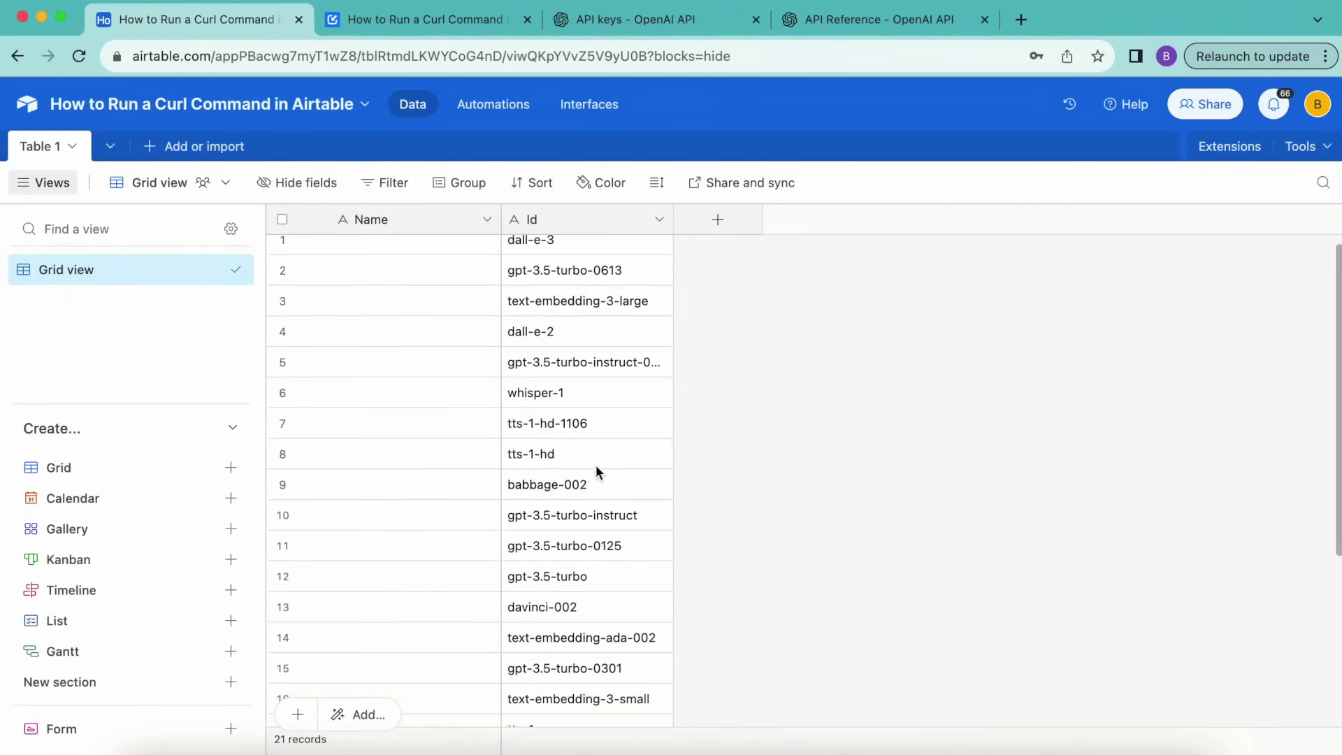
scroll(597, 470, down, 5)
scroll(597, 470, up, 6)
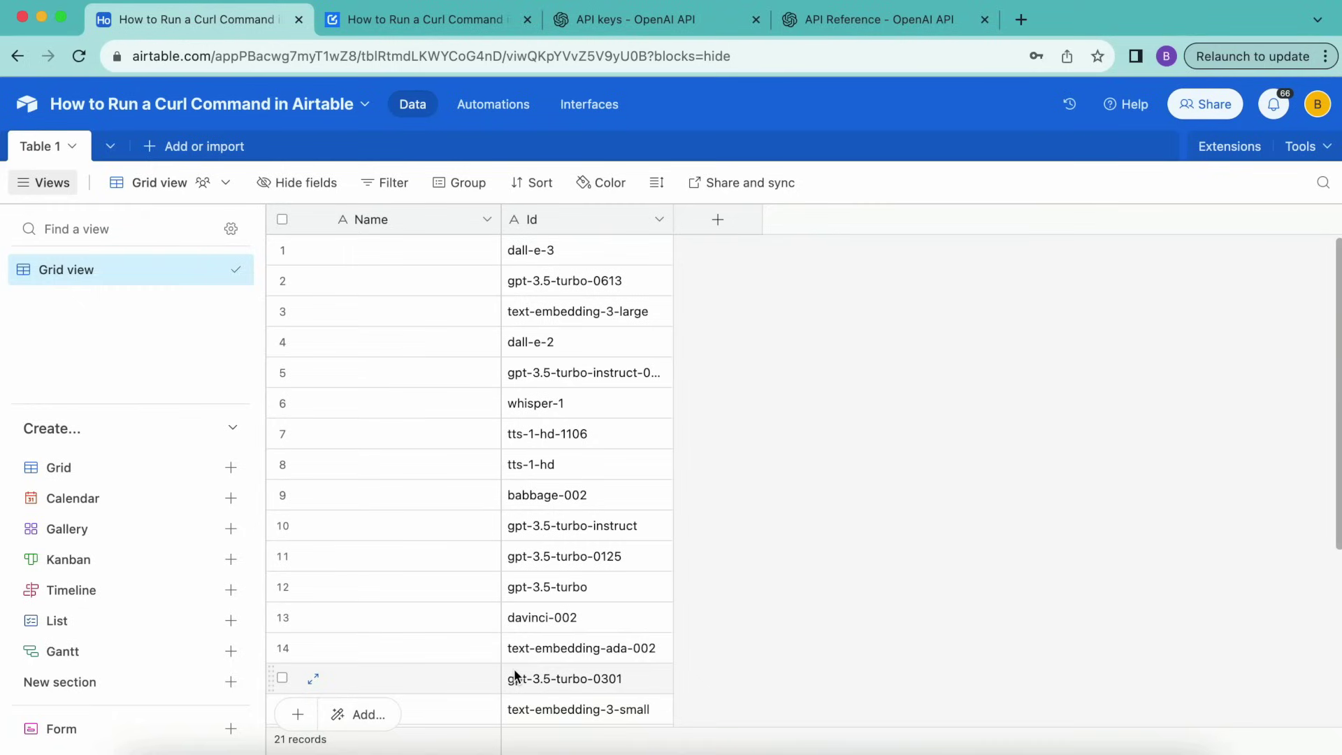
- In the cURL blog post, highlight the sentences about using table values and scheduling the request
click(425, 31)
scroll(440, 418, down, 15)
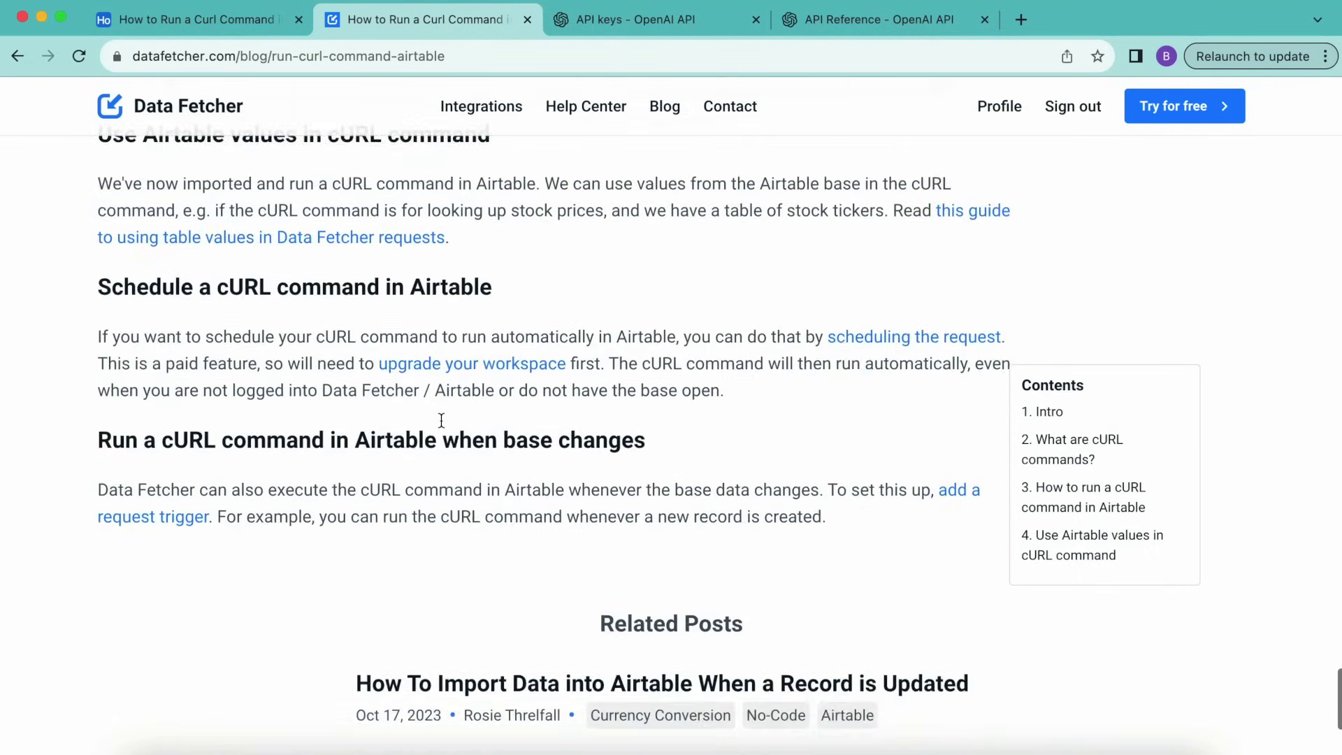
scroll(895, 381, up, 3)
drag(895, 381, 896, 436)
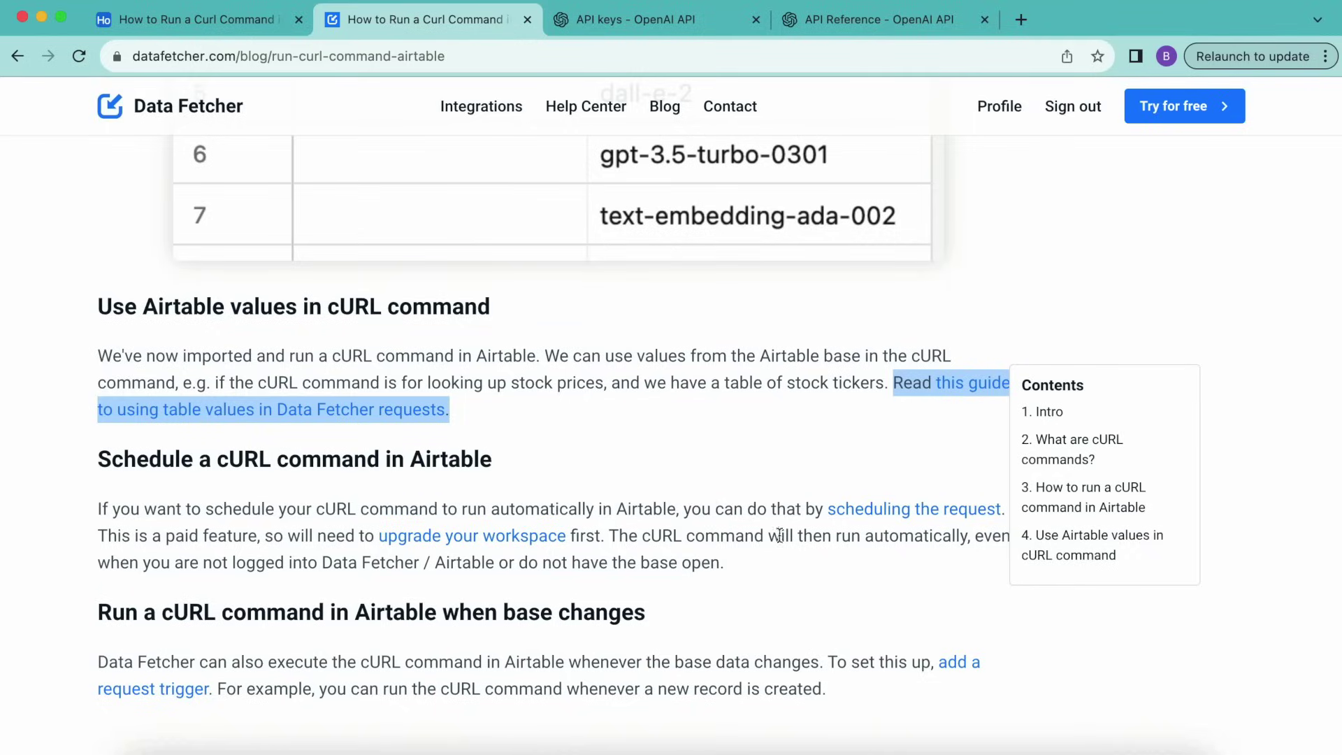
drag(684, 509, 995, 504)
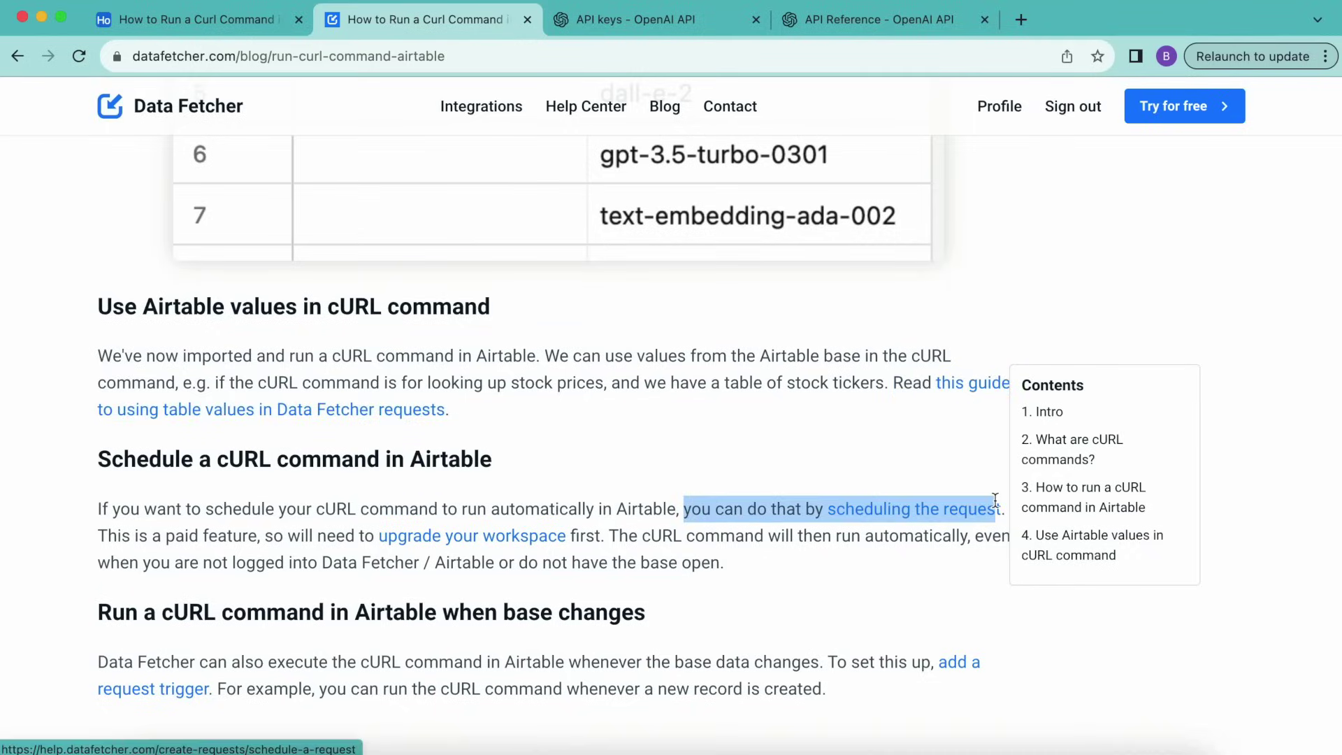
- Open the Data Fetcher 'Schedule a request' help page in a new tab and skim it
click(952, 518)
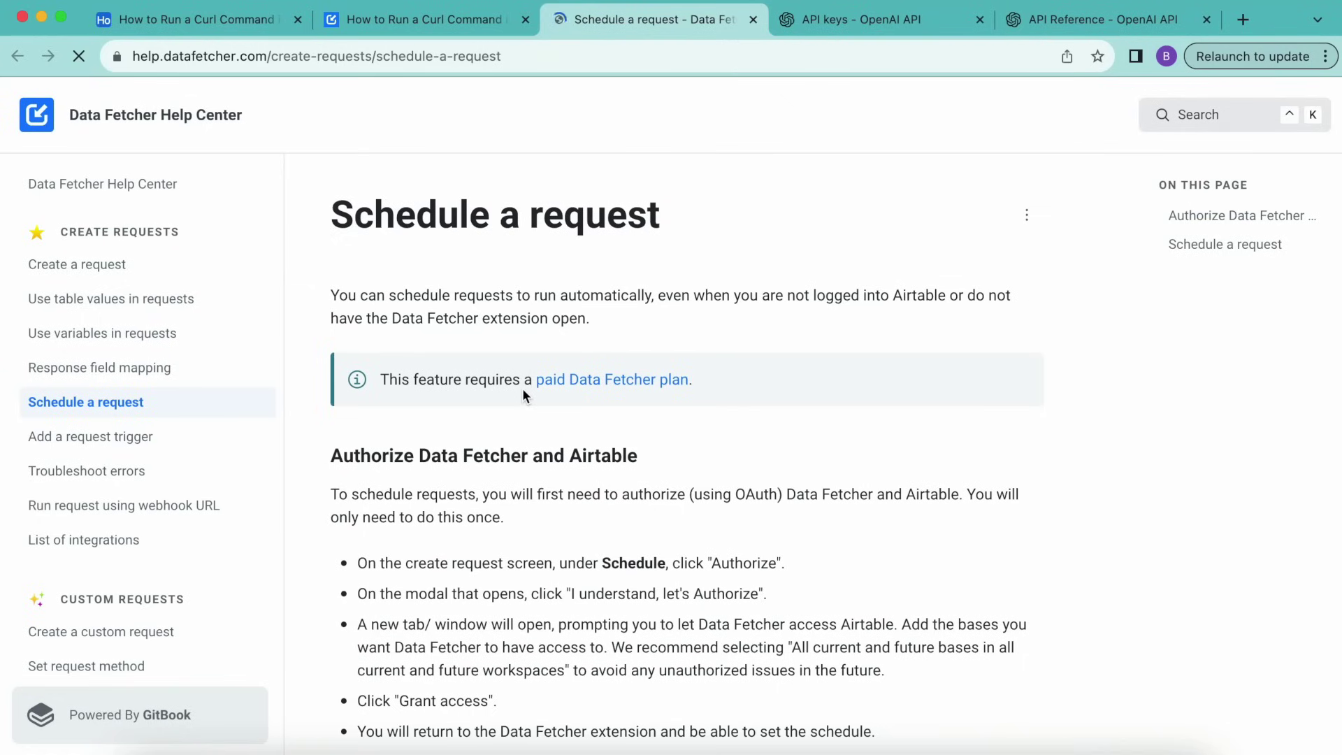
scroll(568, 562, down, 10)
scroll(568, 562, up, 8)
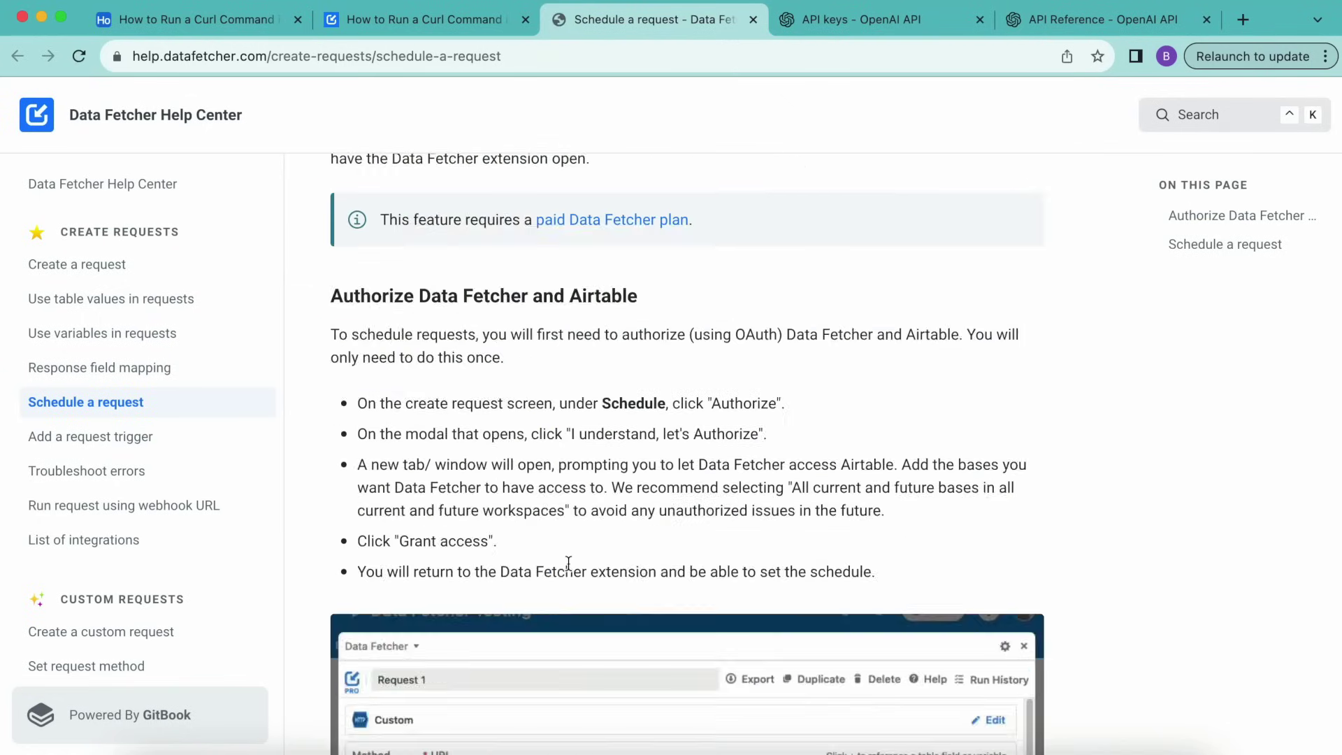
scroll(568, 562, up, 3)
- Back on the cURL blog post, highlight the heading about running on base changes
click(459, 24)
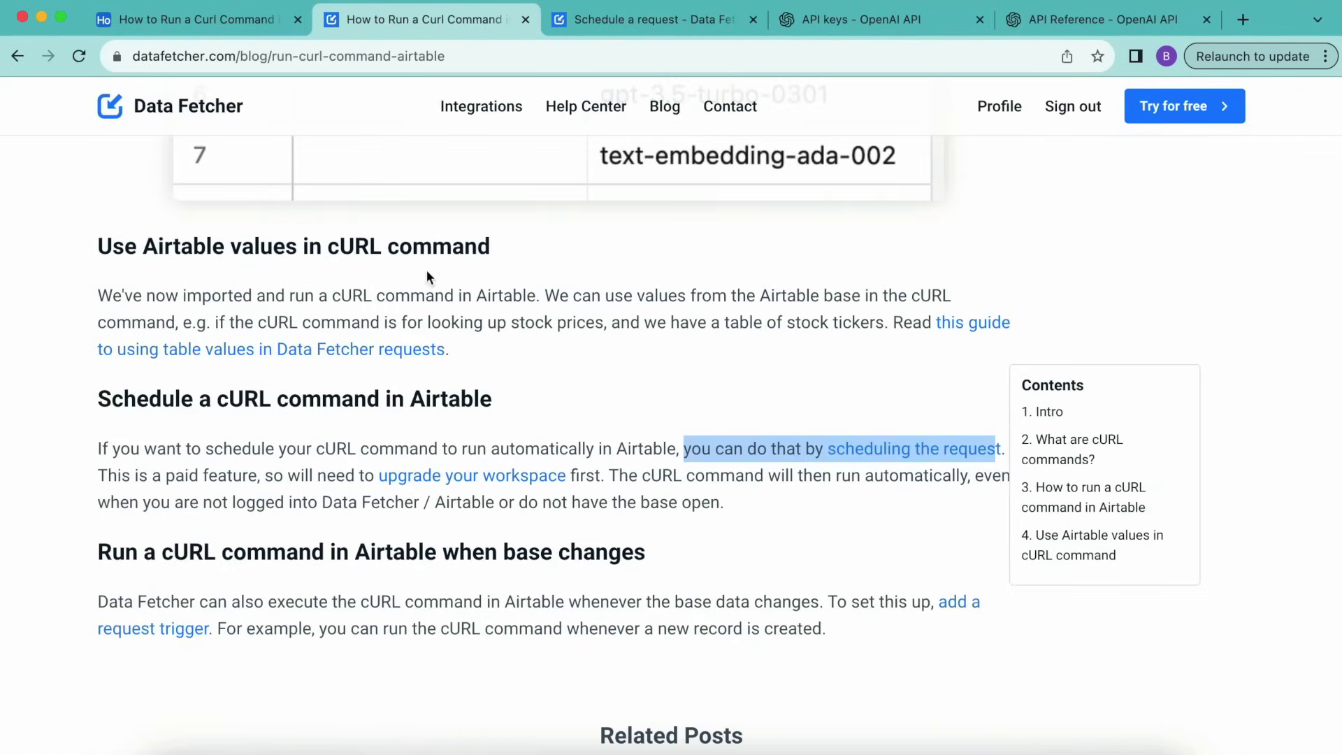
drag(97, 557, 566, 562)
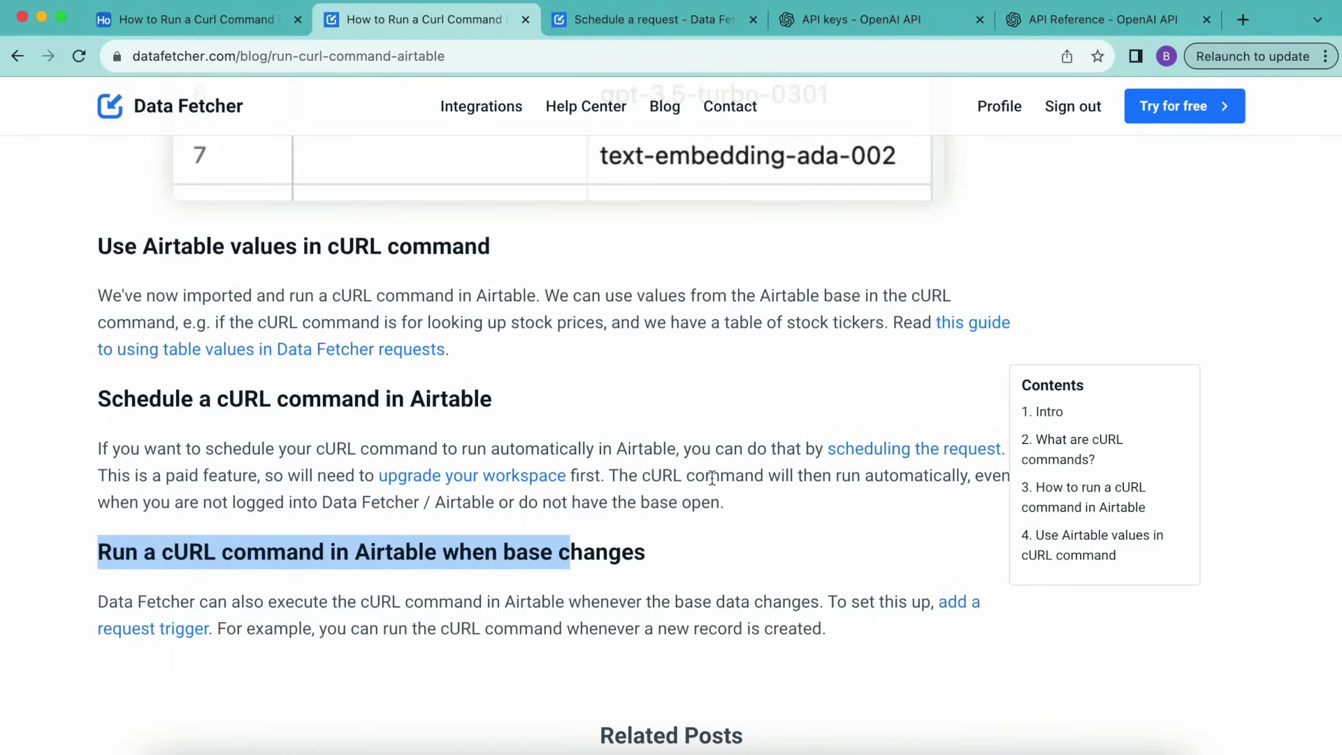
scroll(707, 469, up, 5)
scroll(707, 470, up, 15)
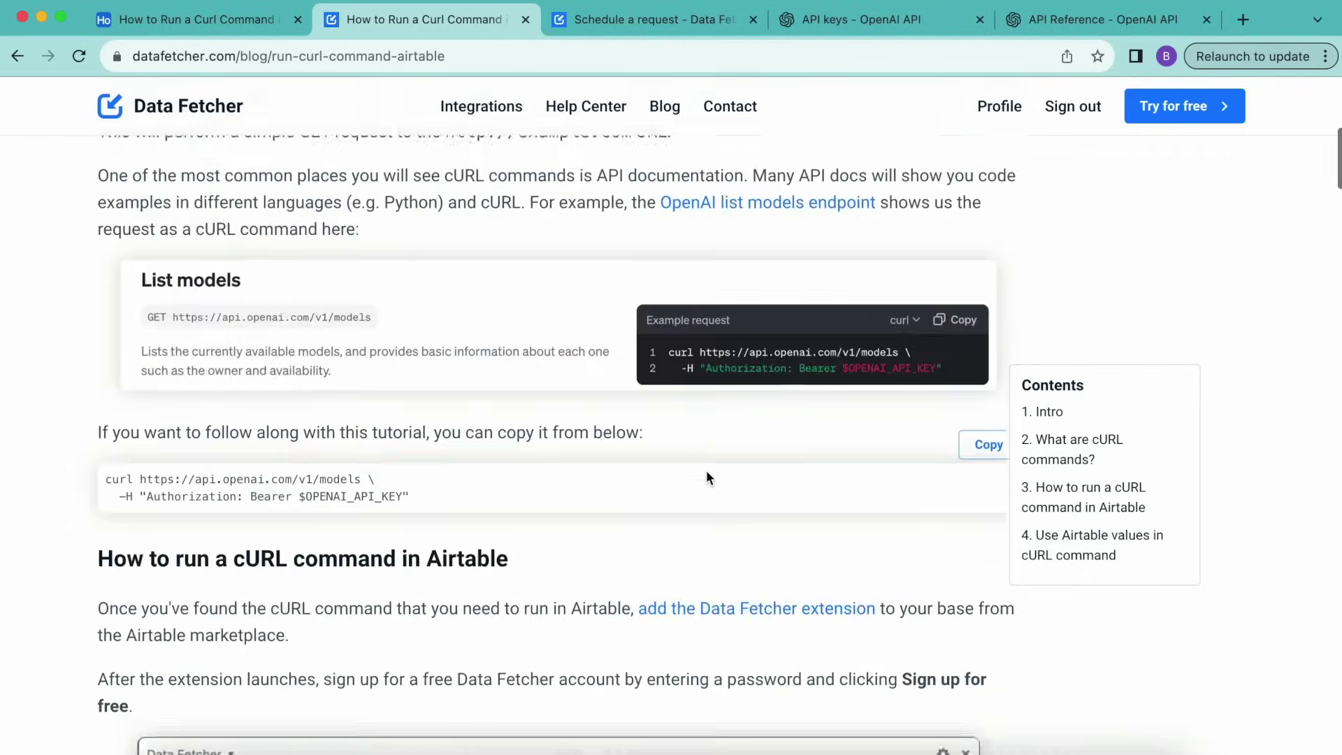
- Glance at the cURL blog again, then return to the Airtable base showing Table 1's 21 model IDs
click(248, 23)
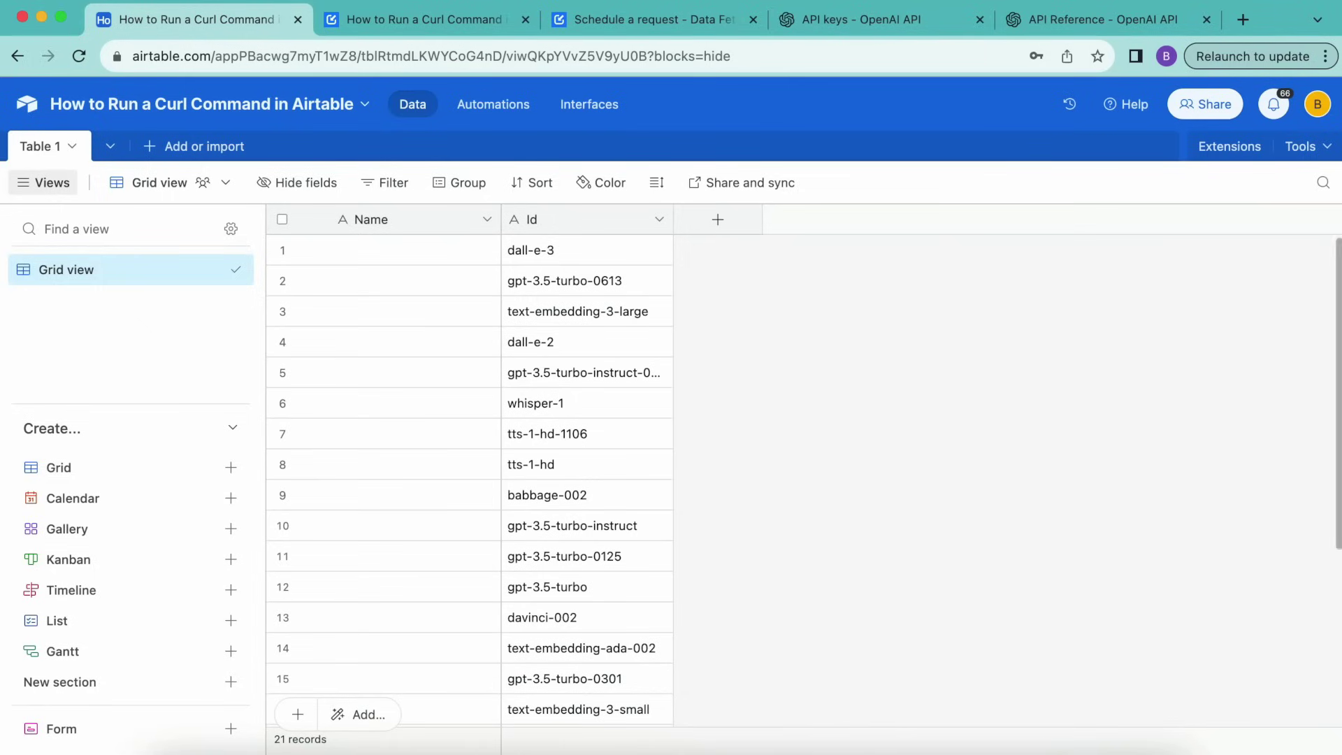
click(445, 24)
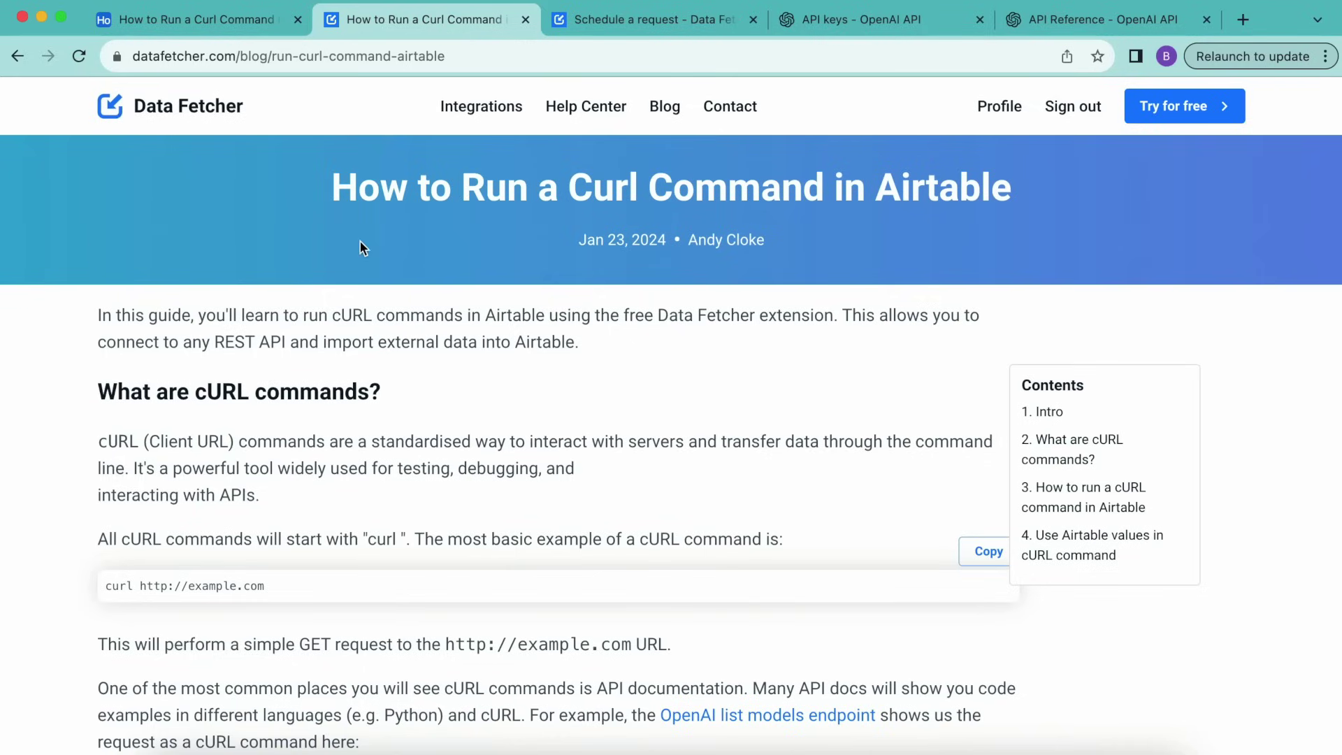
scroll(480, 636, down, 10)
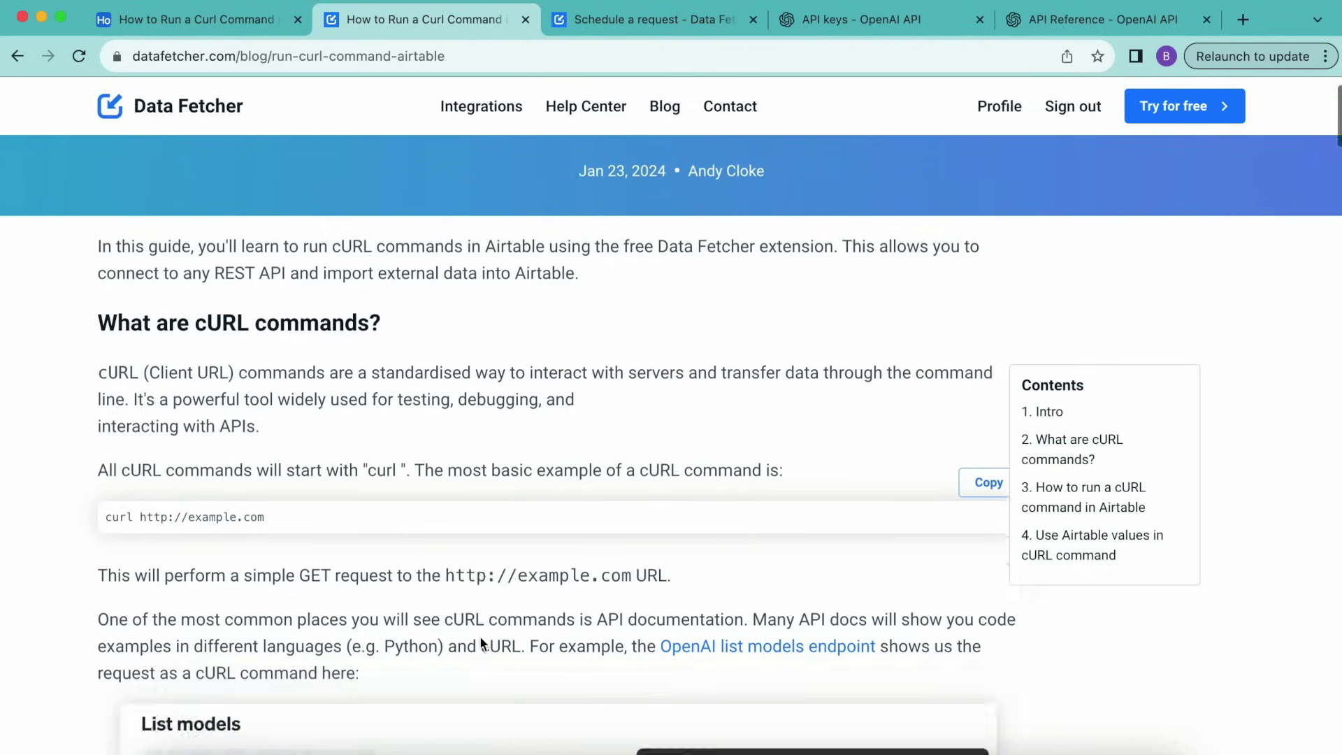
scroll(480, 636, up, 10)
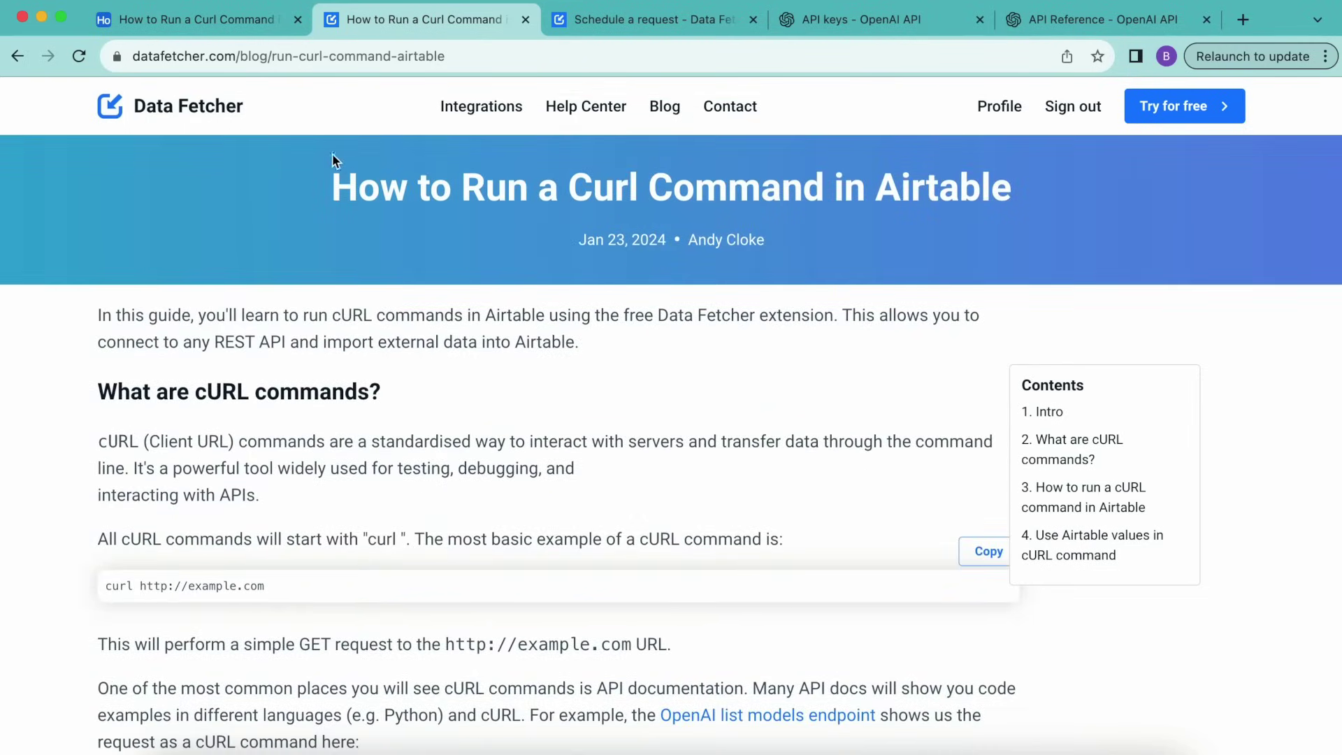
click(217, 23)
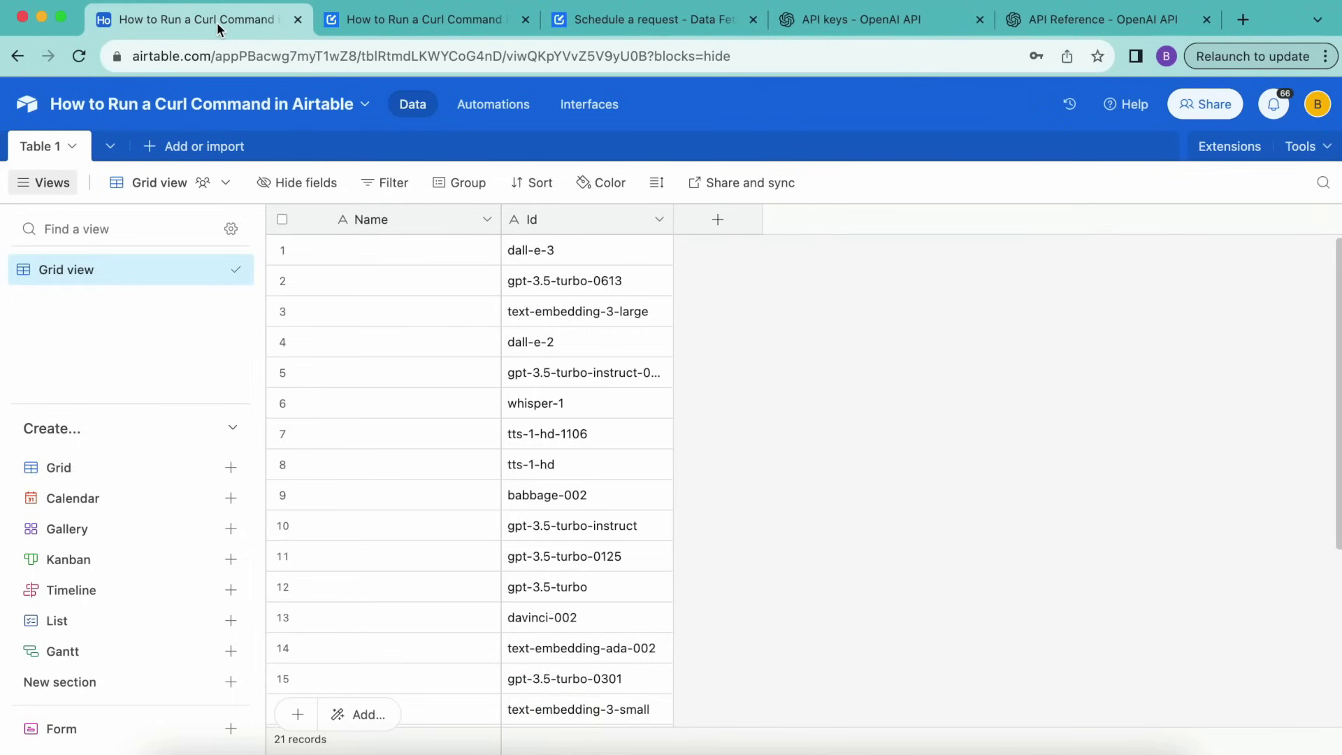